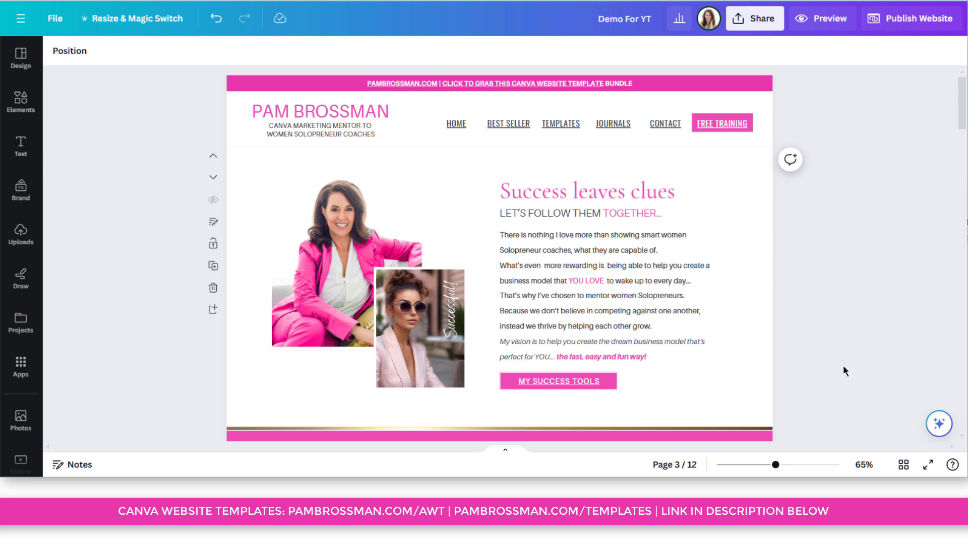
# Add a blank page directly below the header menu page and shrink its height to a narrow strip
pyautogui.click(755, 101)
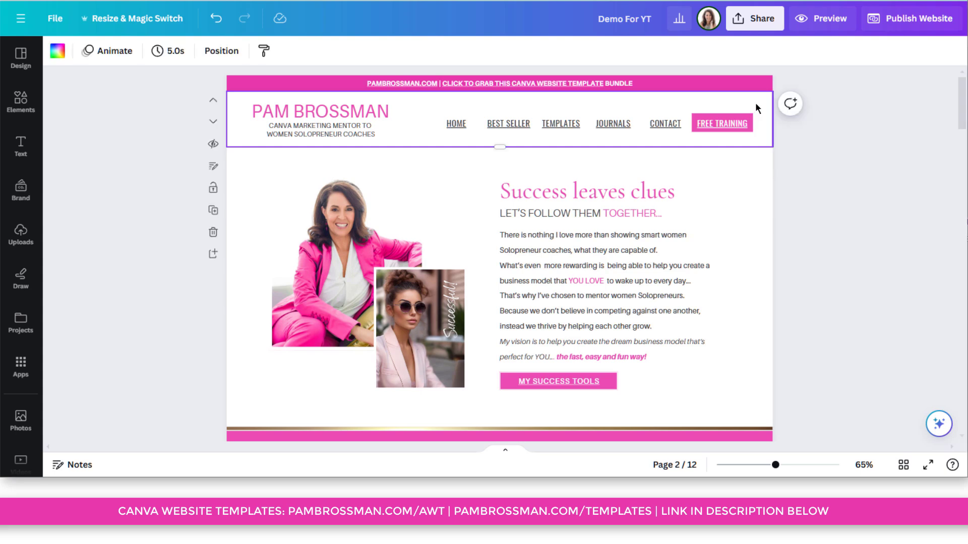
pyautogui.click(214, 255)
pyautogui.scroll(-4, 370, 178)
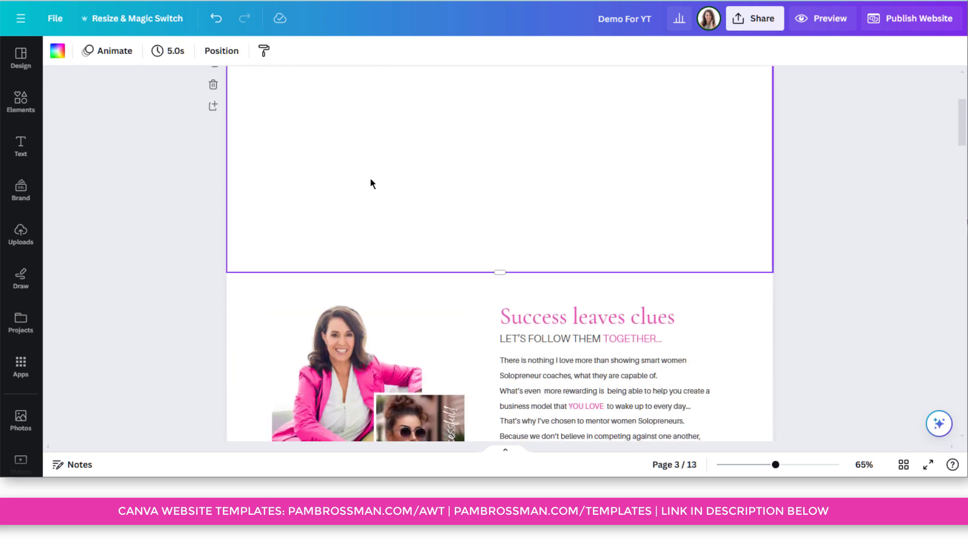
pyautogui.scroll(3, 442, 178)
pyautogui.moveTo(501, 394); pyautogui.dragTo(518, 267)
pyautogui.scroll(-3, 566, 227)
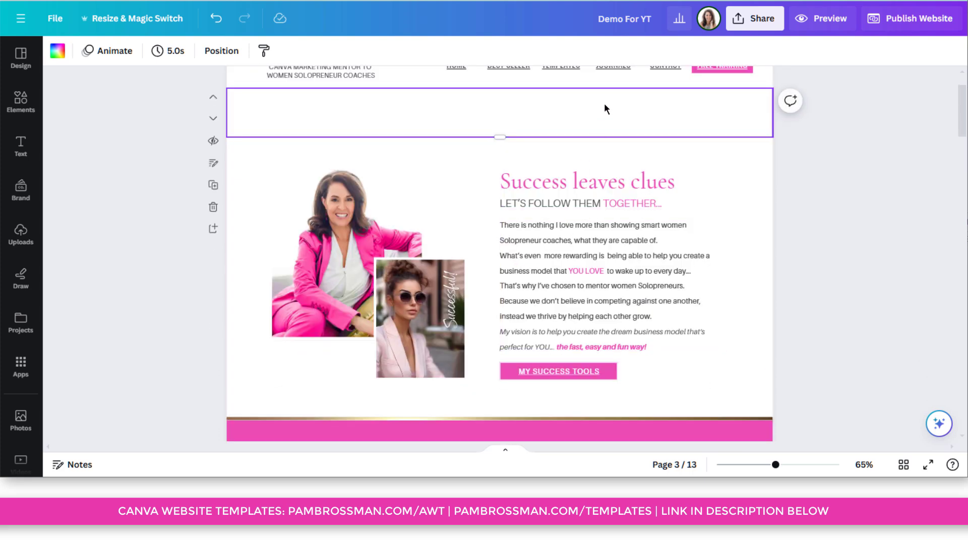
pyautogui.scroll(2, 609, 137)
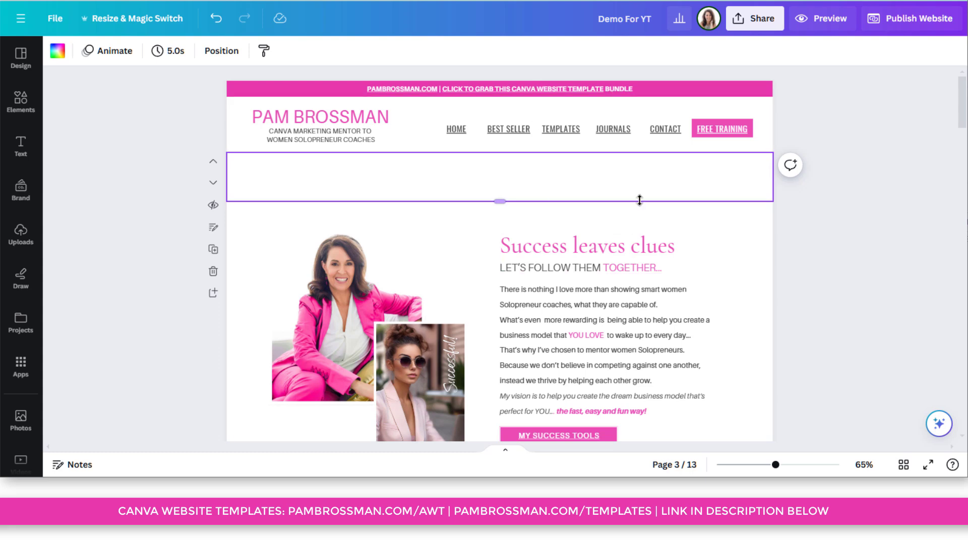
pyautogui.scroll(-15, 646, 198)
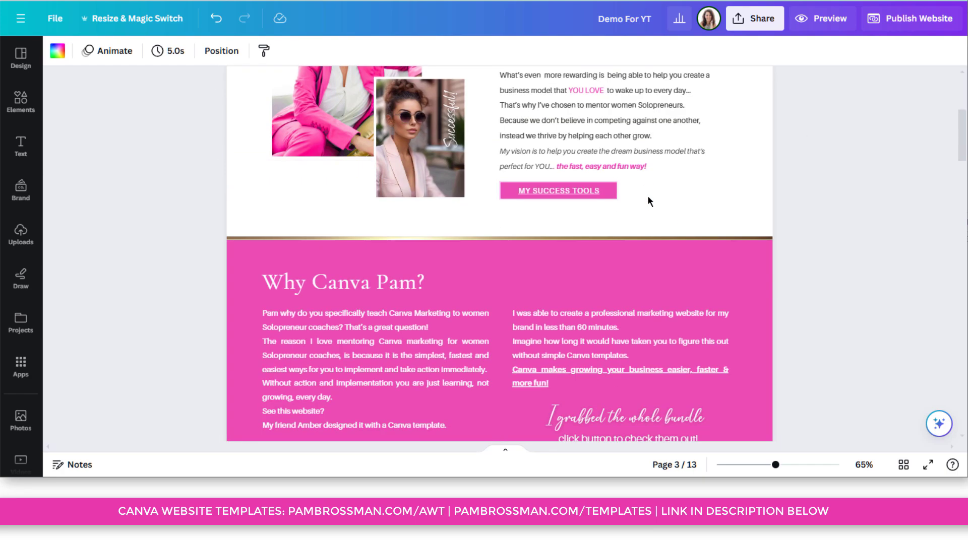
pyautogui.scroll(-20, 649, 202)
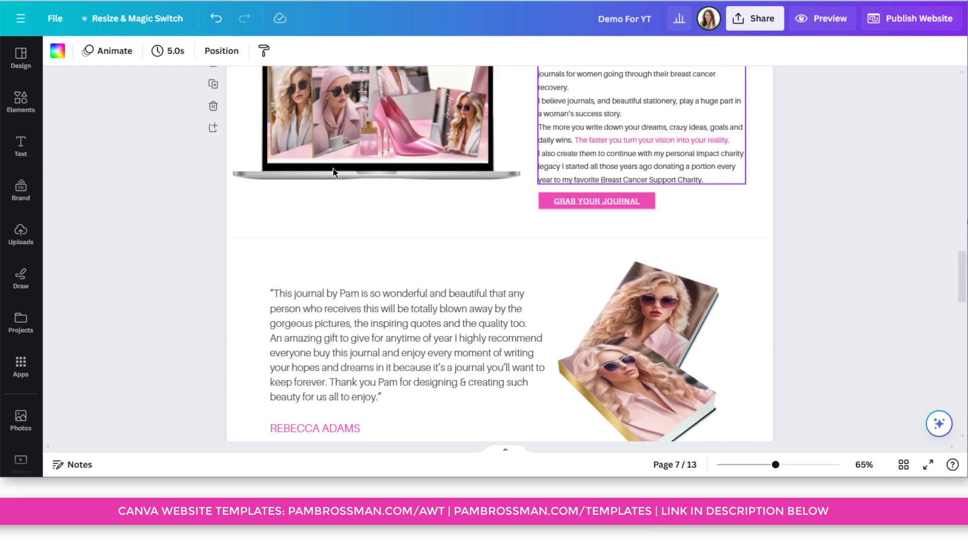
pyautogui.scroll(20, 648, 262)
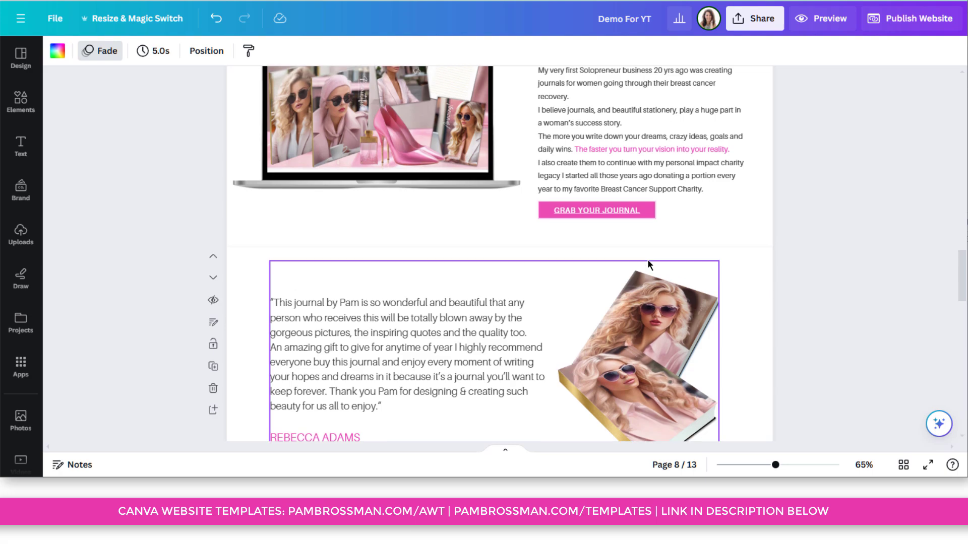
pyautogui.scroll(6, 649, 257)
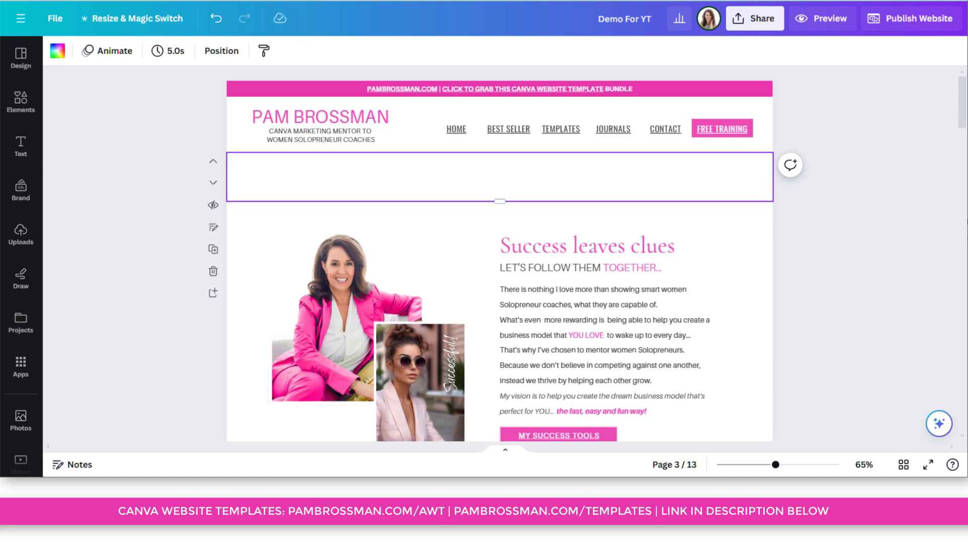
# Add the menu labels HOME, ABOUT PAM and TEMPLATES in the brand's Subheading style across the blank strip
pyautogui.click(18, 148)
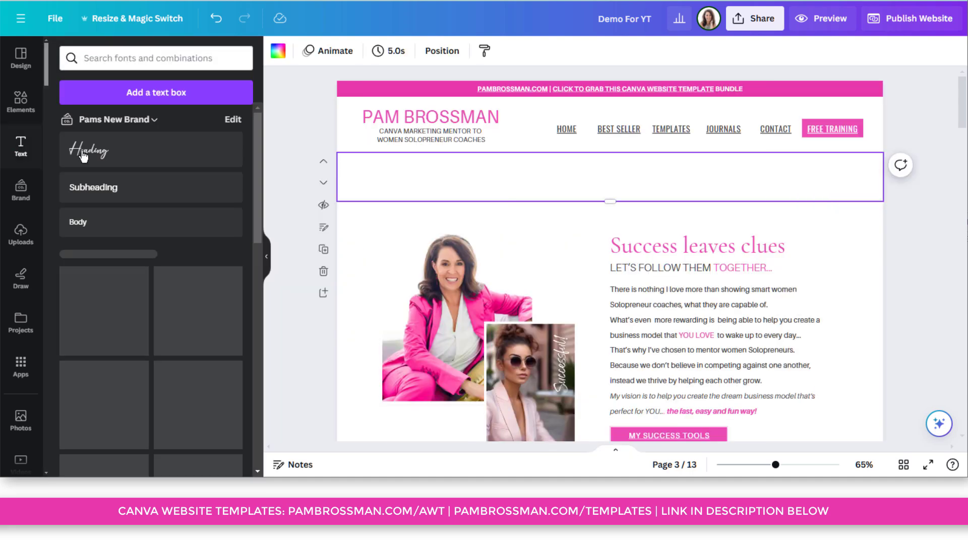
pyautogui.click(104, 182)
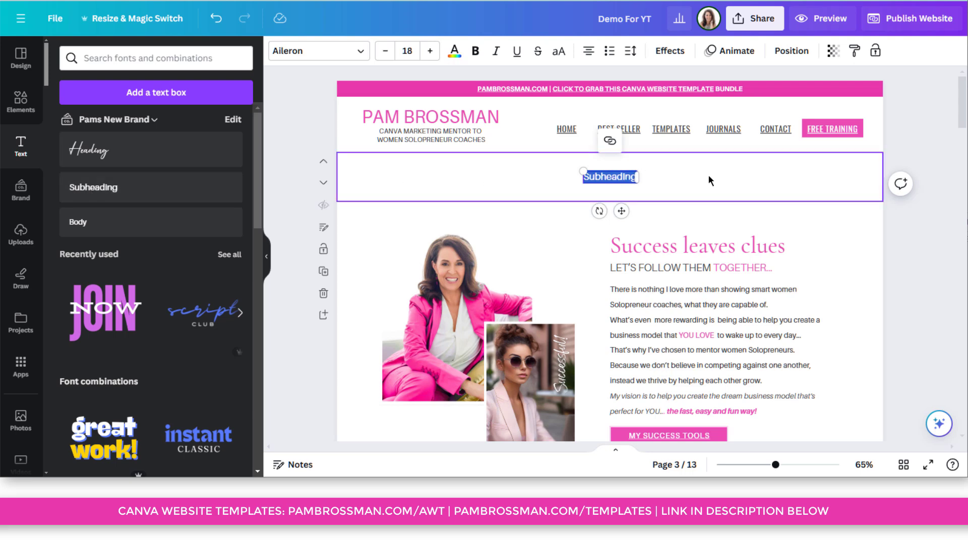
pyautogui.write('Hom')
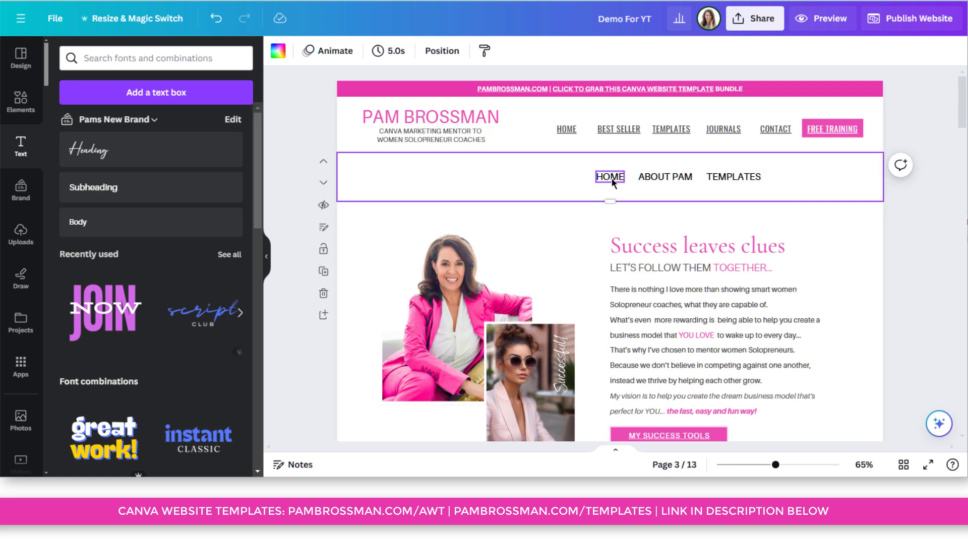
# Check which document pages the new HOME label can link to and match them to the sections of the site
pyautogui.click(612, 181)
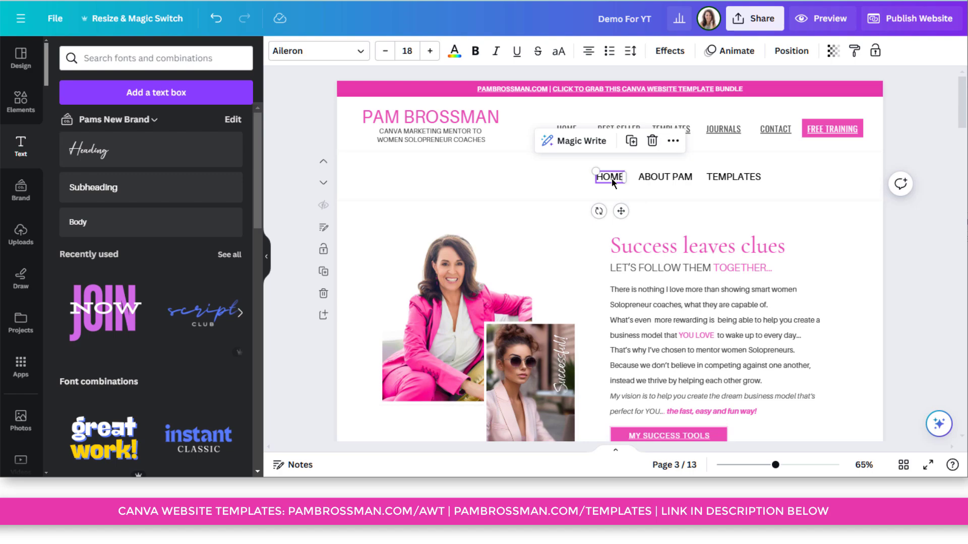
pyautogui.doubleClick(612, 177)
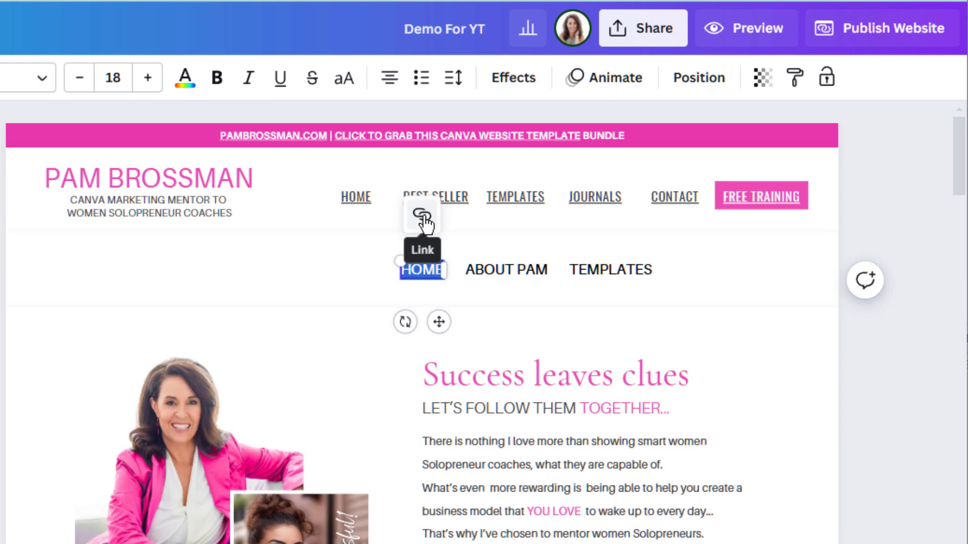
pyautogui.click(422, 217)
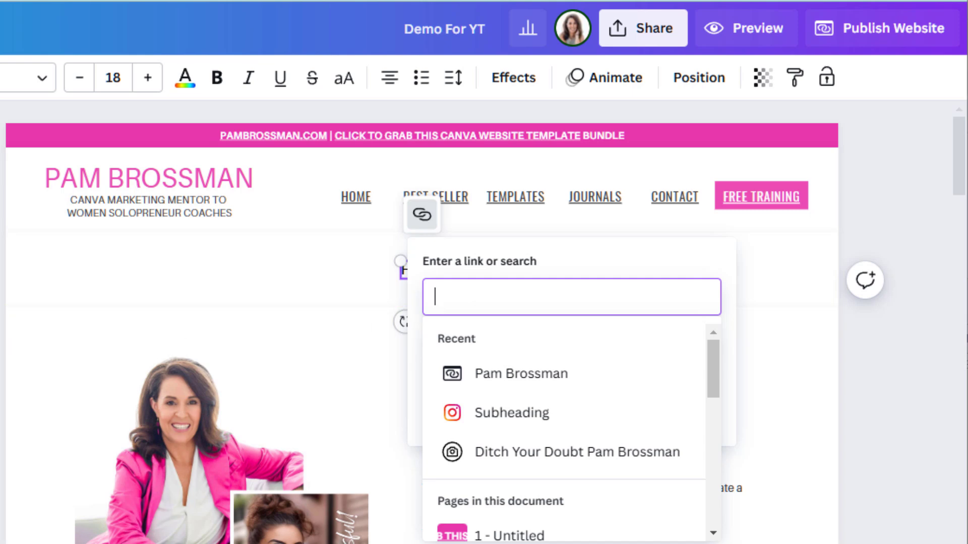
pyautogui.press('Escape')
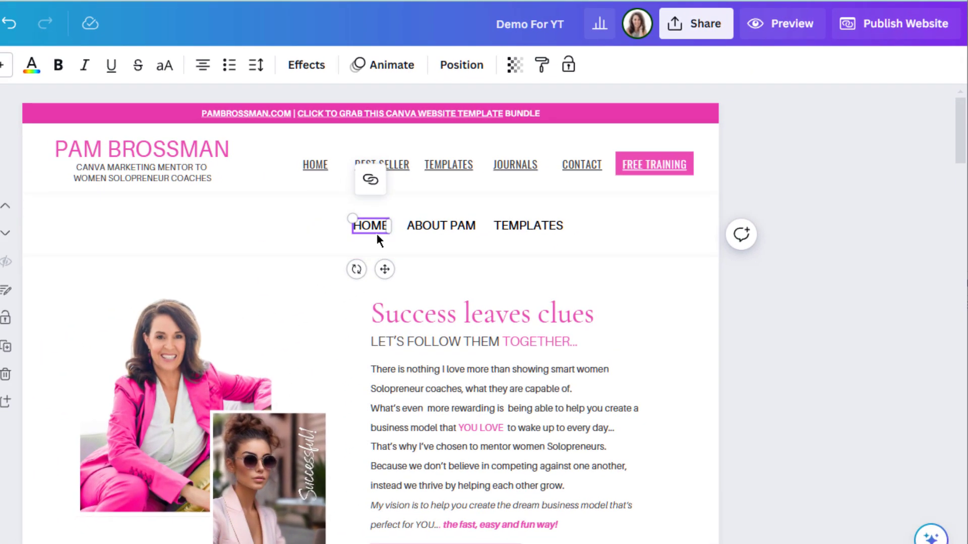
pyautogui.click(271, 209)
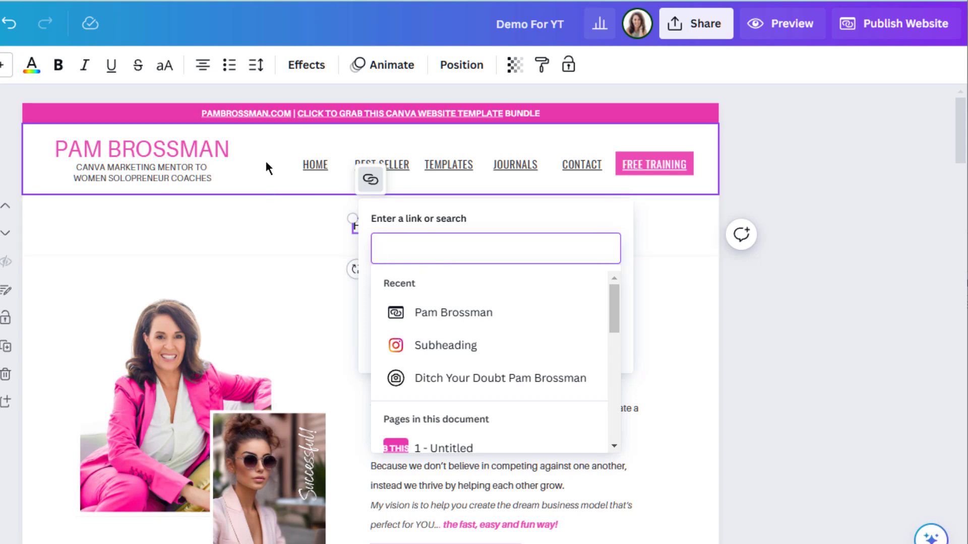
pyautogui.scroll(-3, 496, 318)
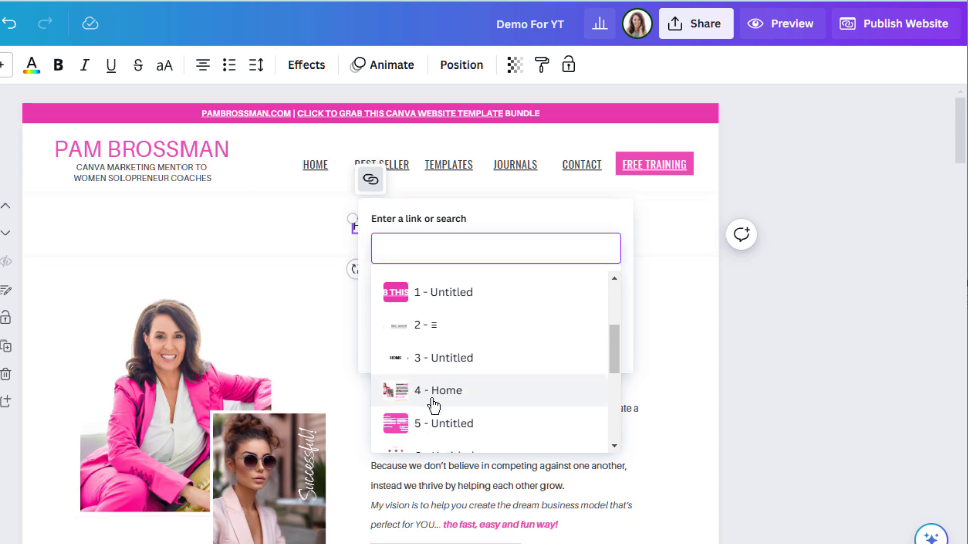
pyautogui.click(158, 114)
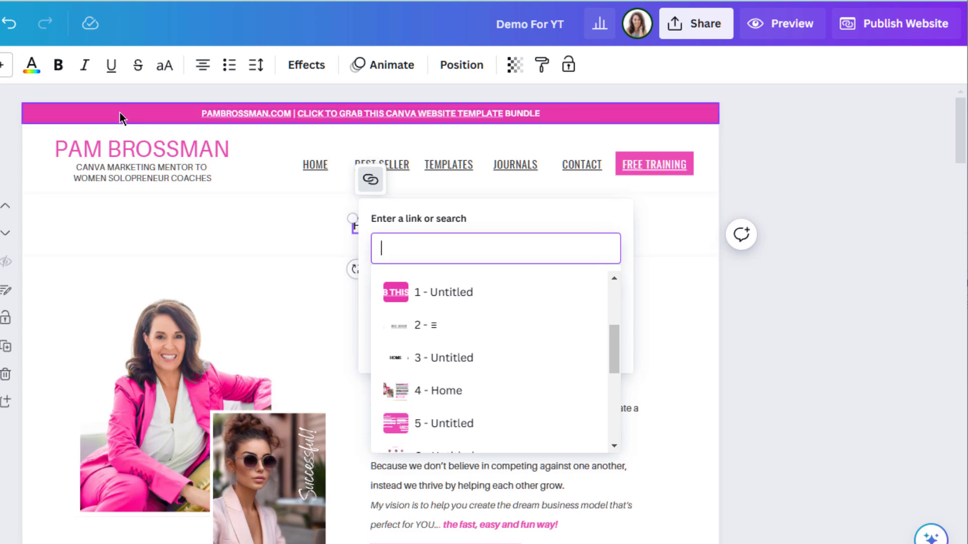
pyautogui.click(47, 155)
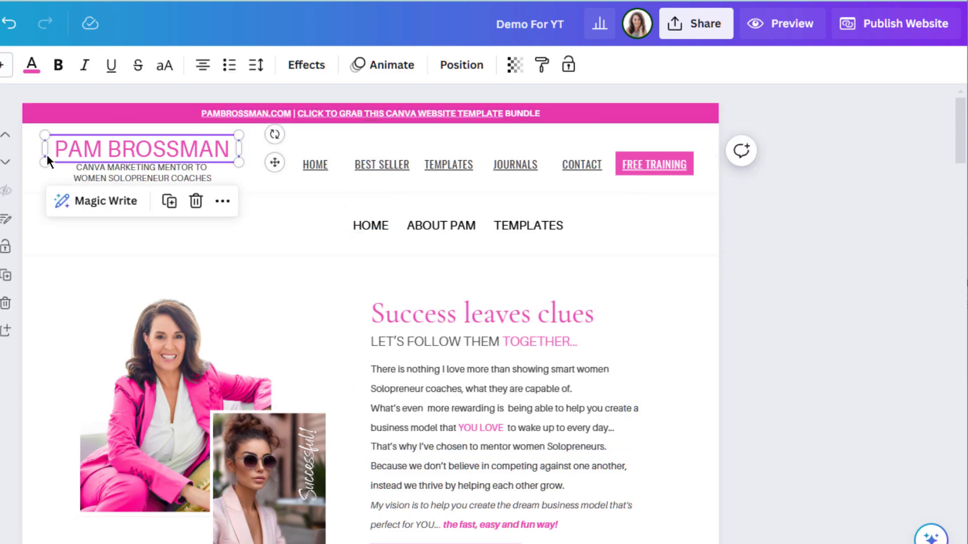
pyautogui.click(34, 235)
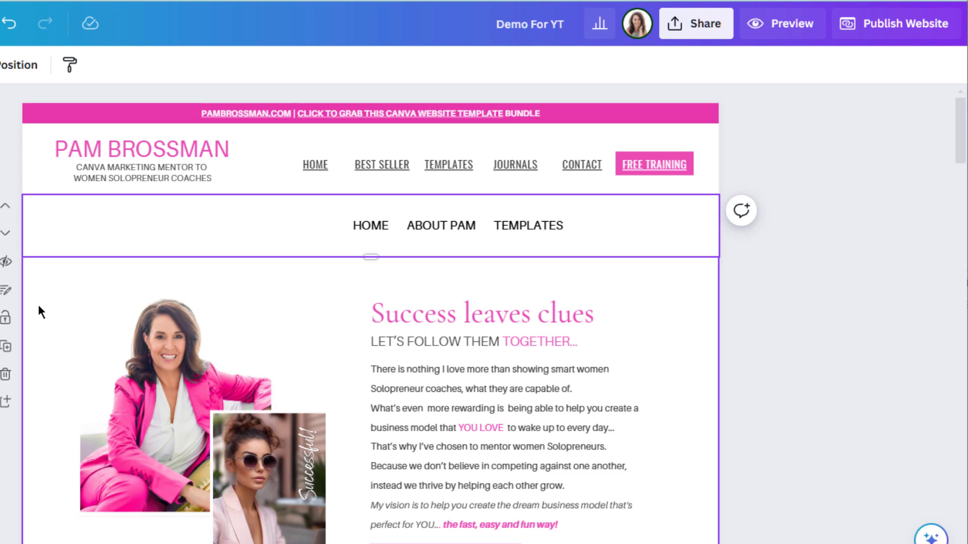
pyautogui.click(41, 312)
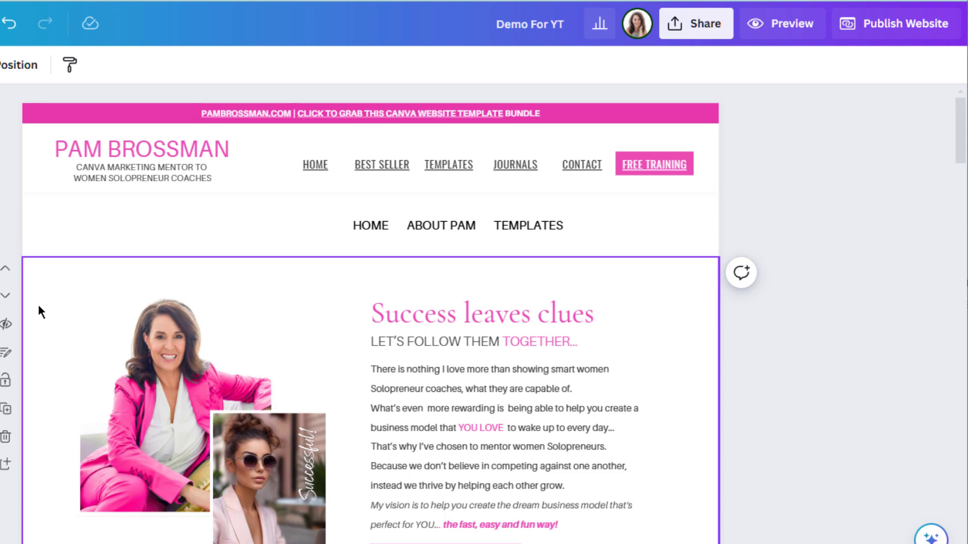
# Link the new HOME label to the document page "4 - Home"
pyautogui.click(364, 224)
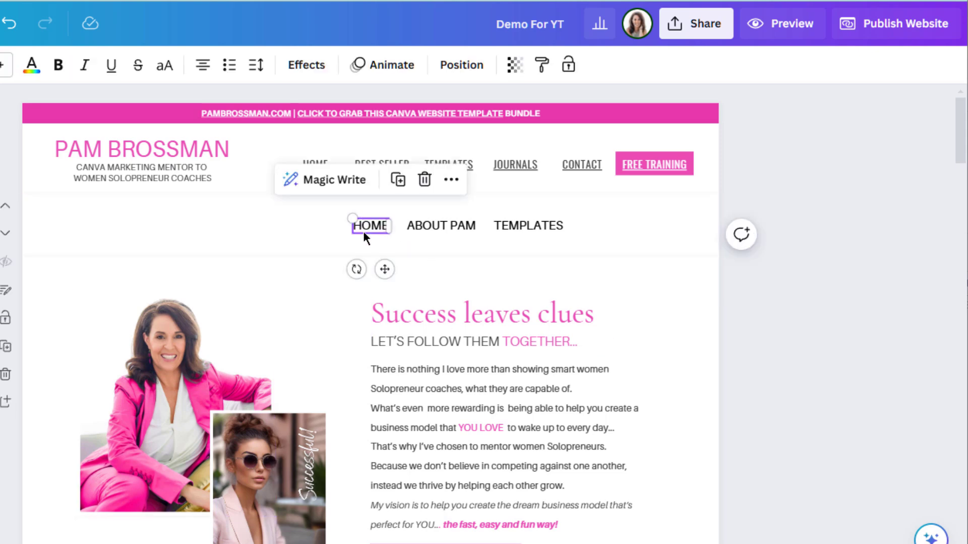
pyautogui.doubleClick(370, 226)
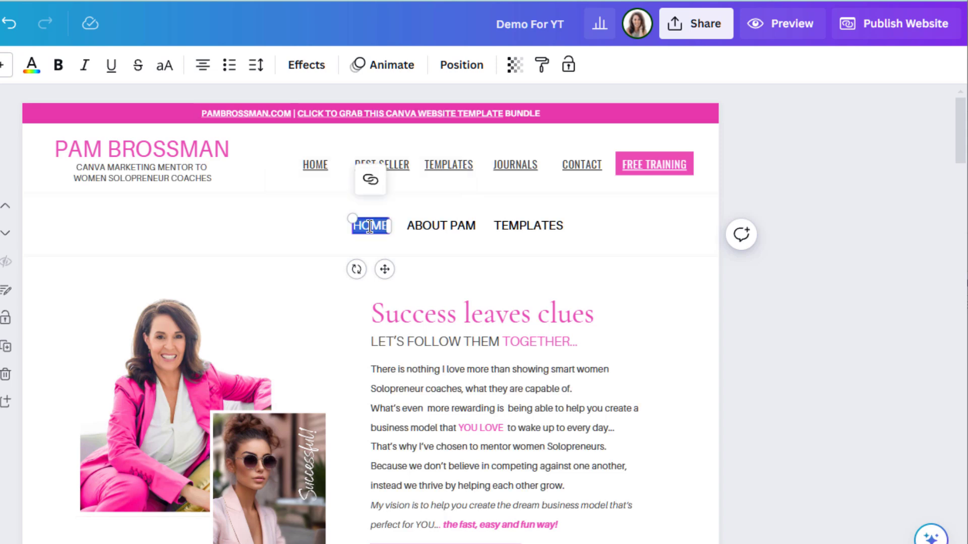
pyautogui.click(371, 180)
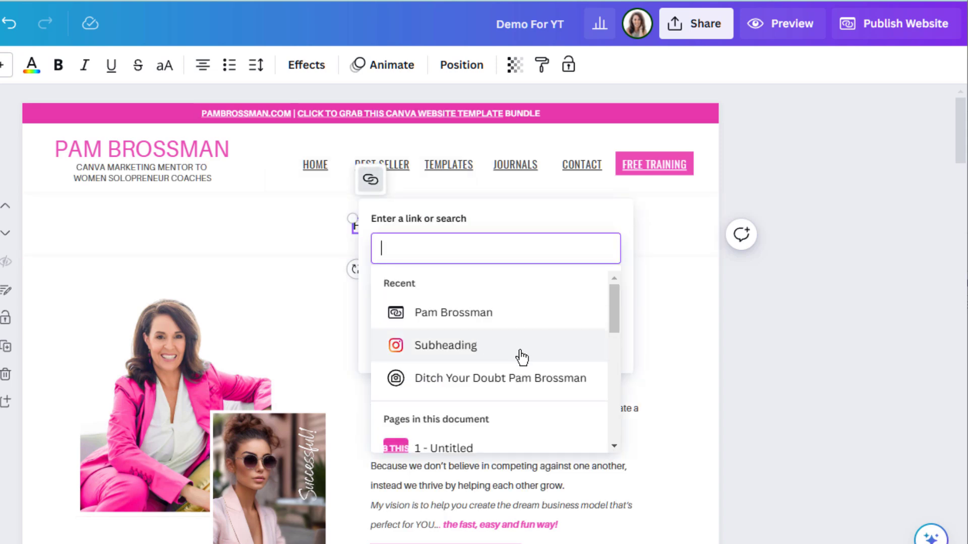
pyautogui.scroll(-5, 519, 360)
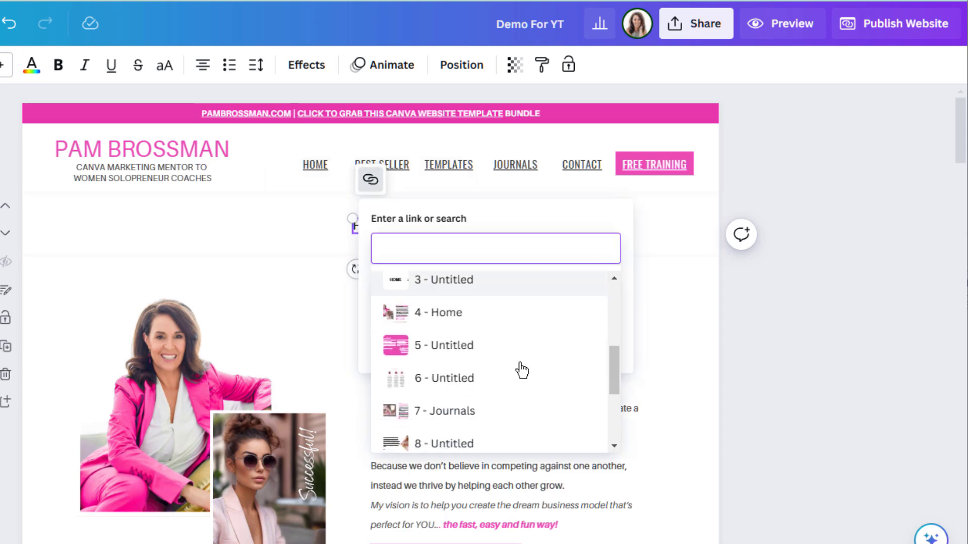
pyautogui.click(456, 322)
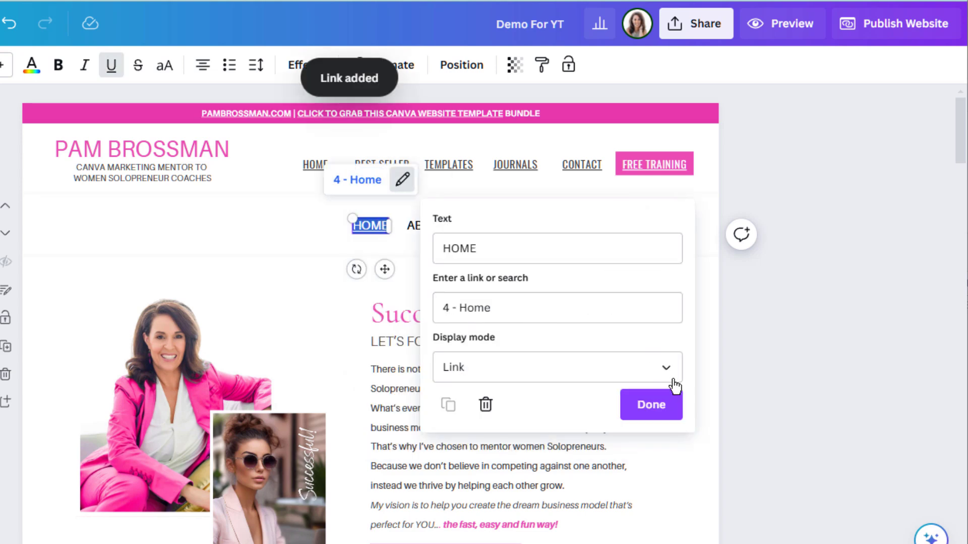
pyautogui.click(646, 413)
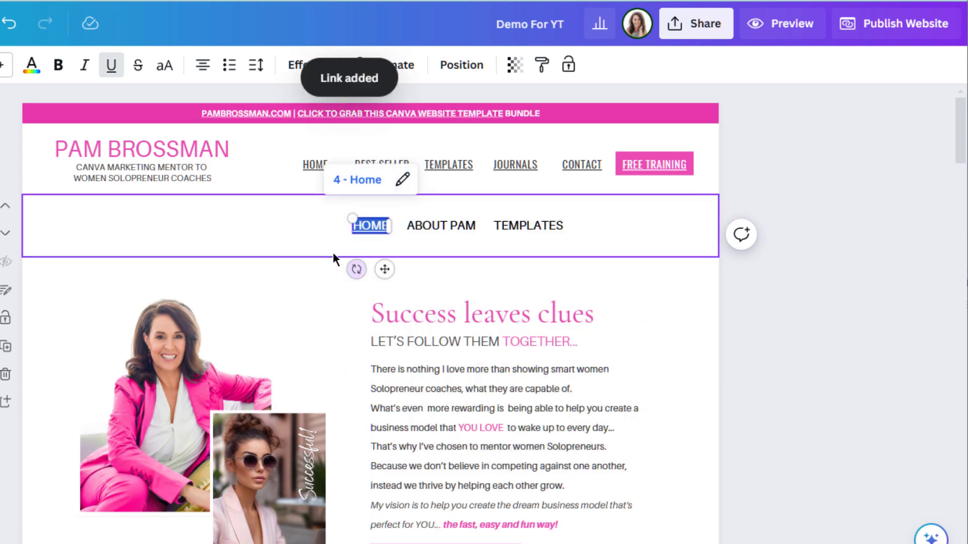
pyautogui.press('Escape')
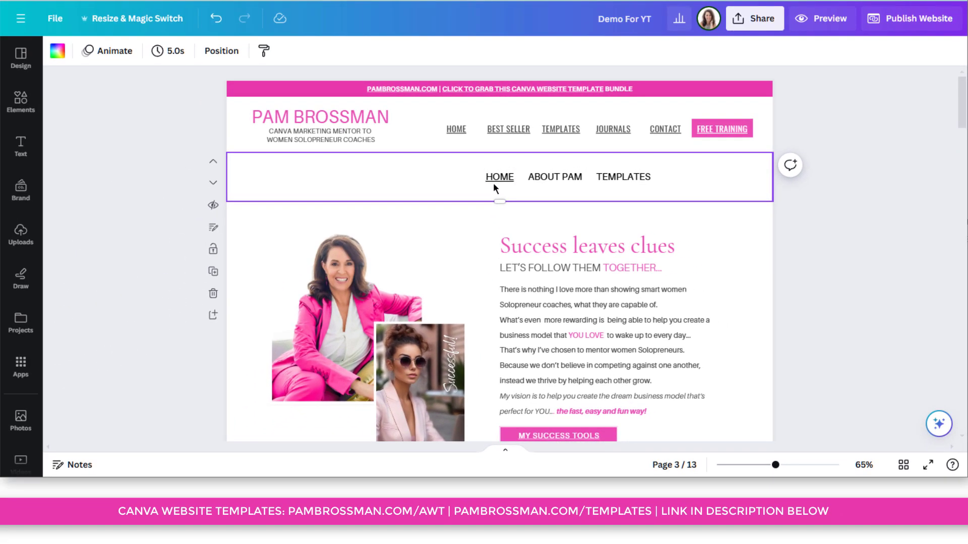
# Review the website's sections and the page names in the grid overview, and return to the header and new menu
pyautogui.scroll(-20, 455, 263)
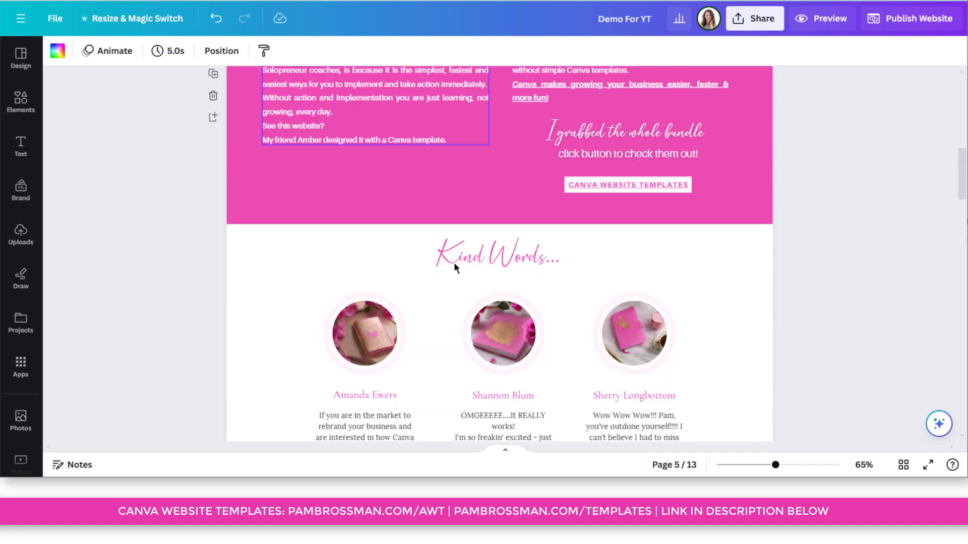
pyautogui.scroll(-6, 455, 263)
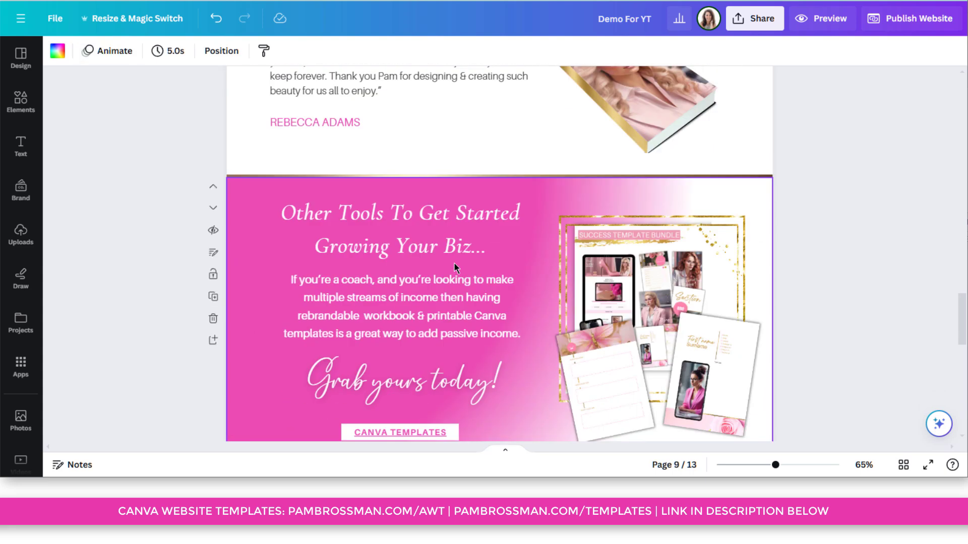
pyautogui.scroll(-5, 455, 263)
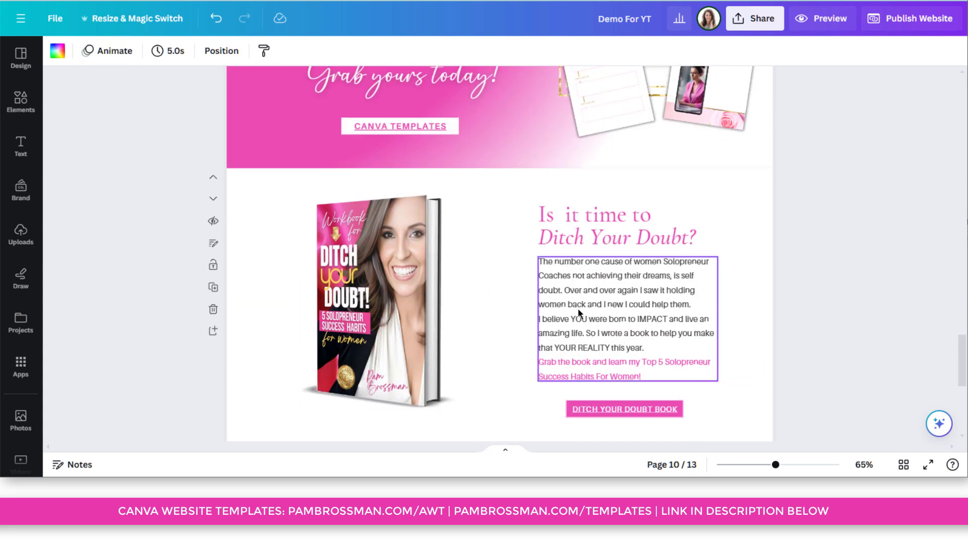
pyautogui.click(904, 465)
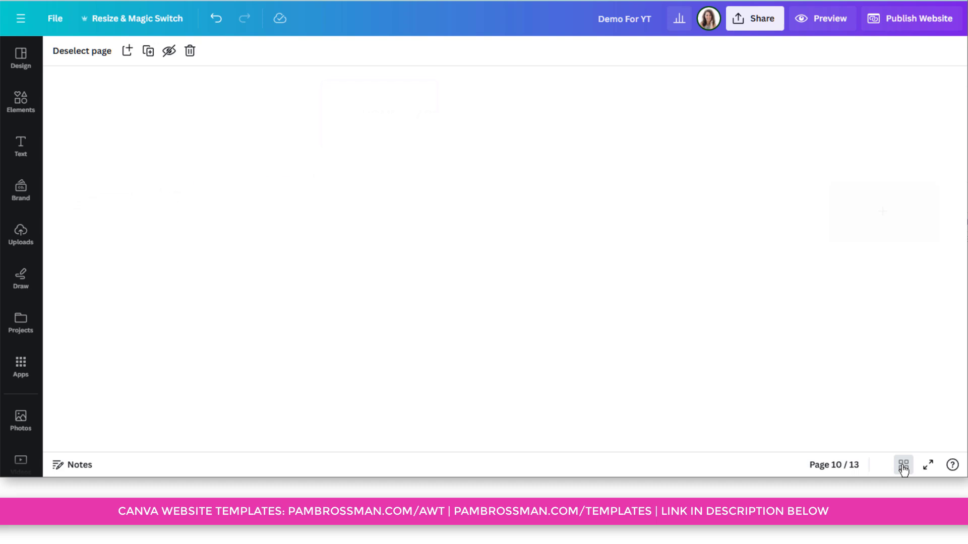
pyautogui.click(506, 216)
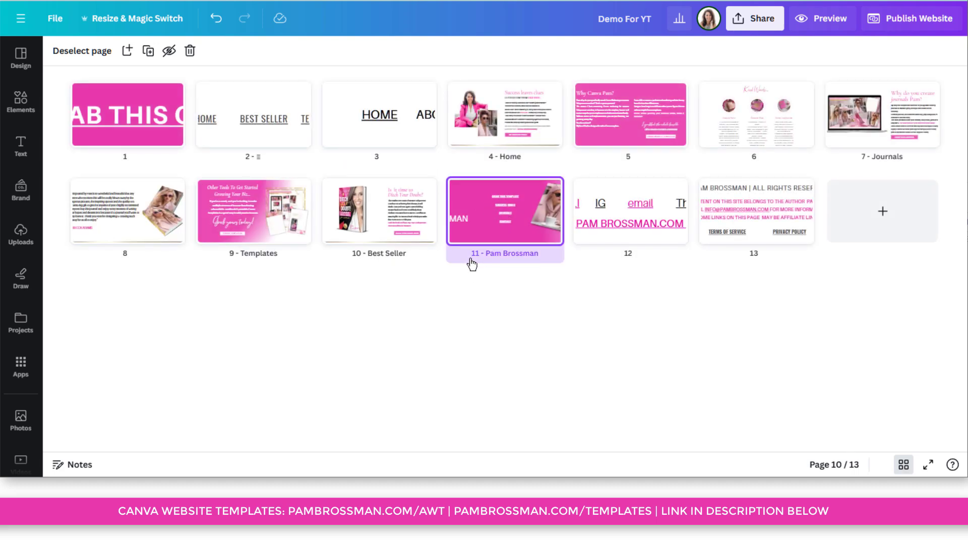
pyautogui.click(618, 123)
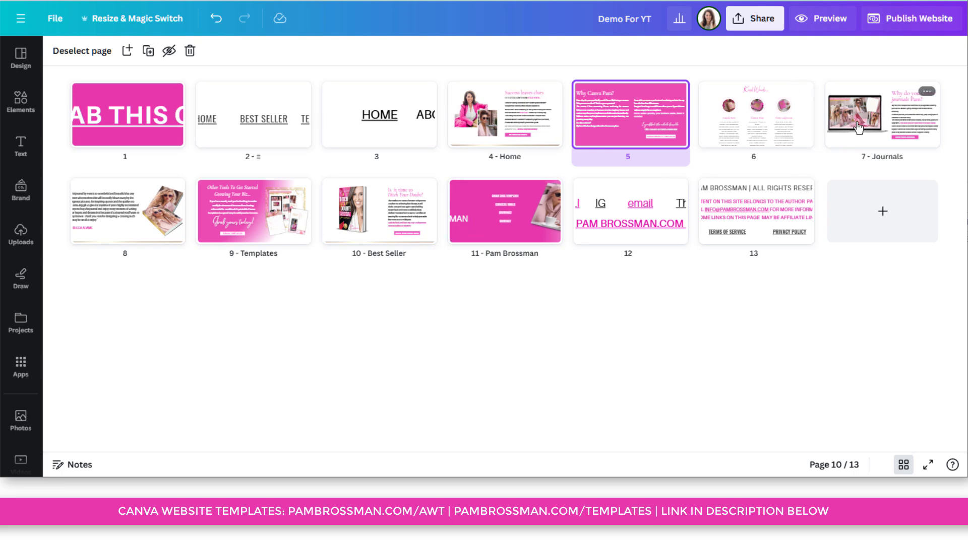
pyautogui.doubleClick(259, 129)
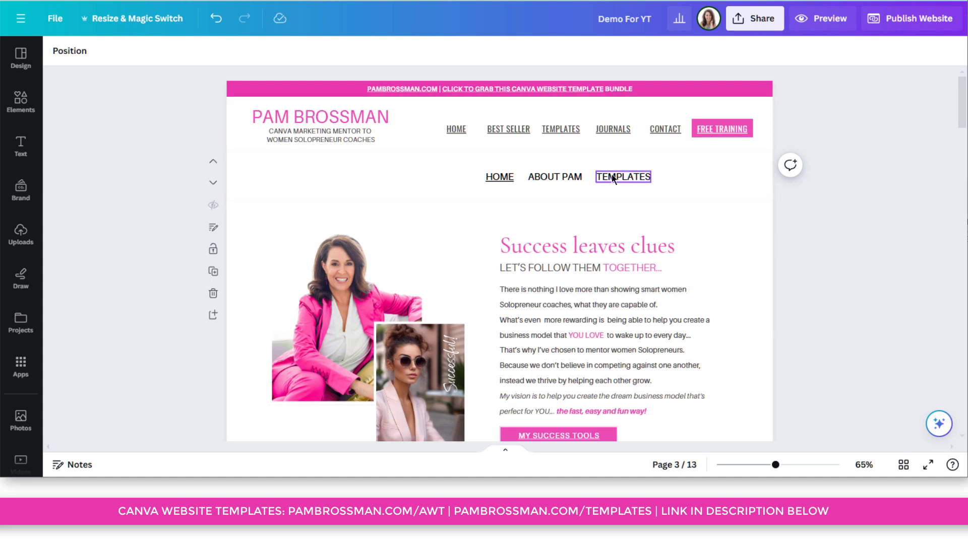
pyautogui.click(555, 178)
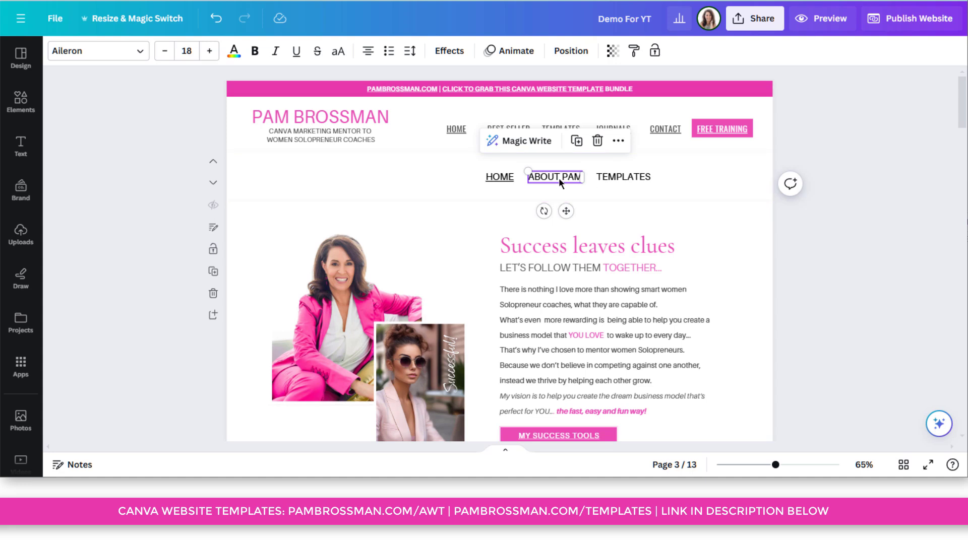
pyautogui.click(618, 181)
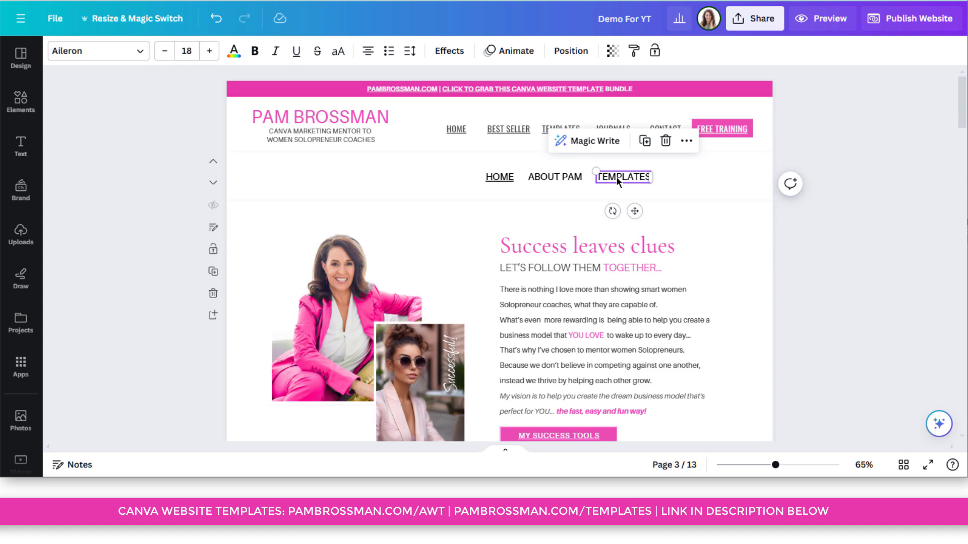
pyautogui.doubleClick(618, 180)
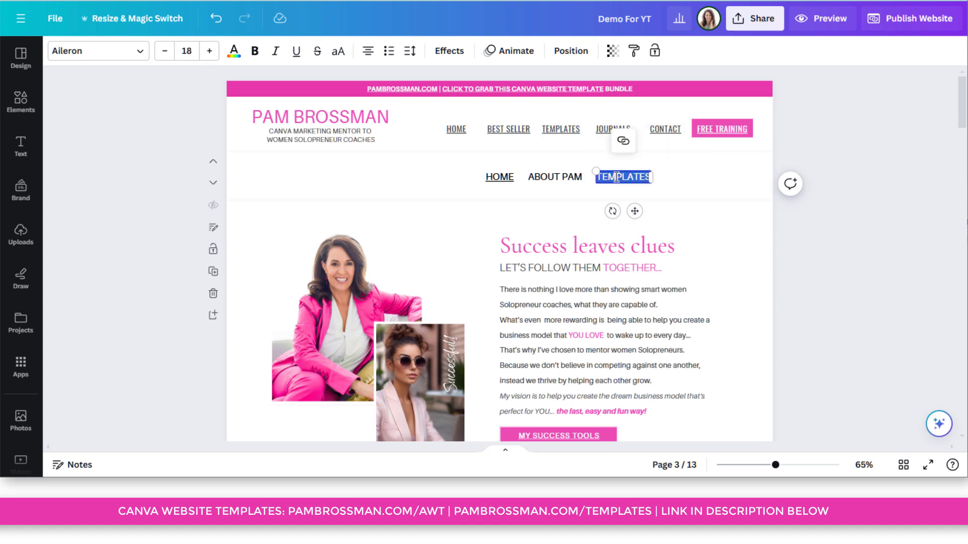
pyautogui.click(624, 141)
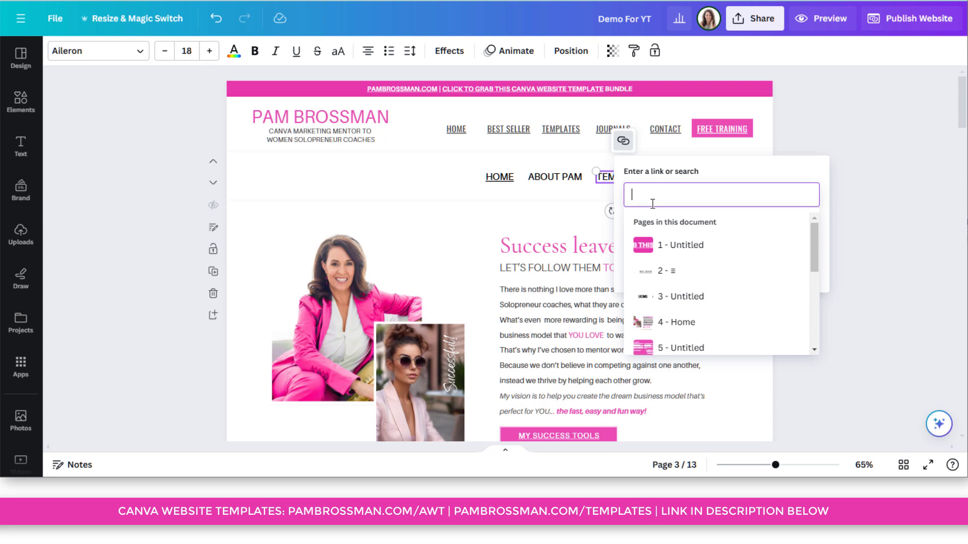
pyautogui.write('HTTPS://PAMBROSSMAN.COM/TEMPLATES')
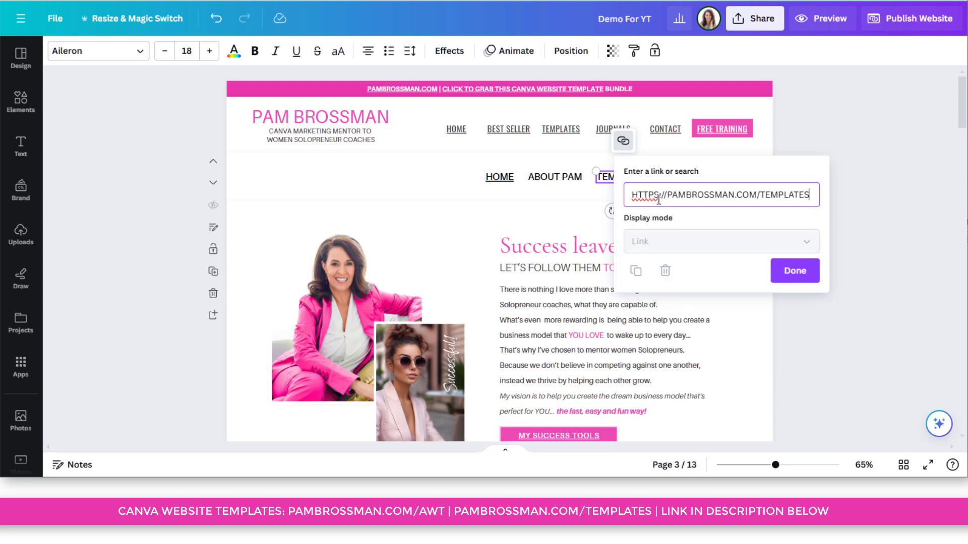
pyautogui.click(795, 271)
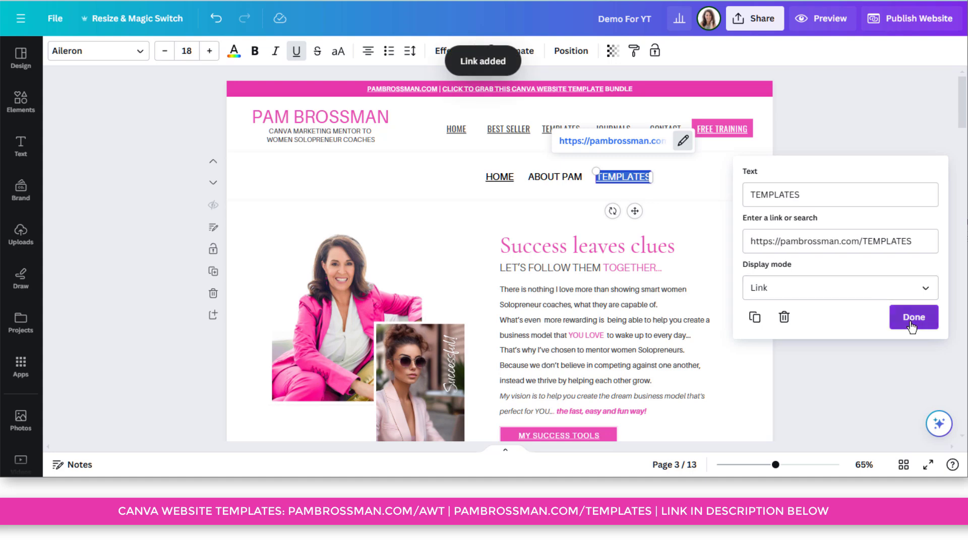
pyautogui.click(914, 317)
pyautogui.click(314, 183)
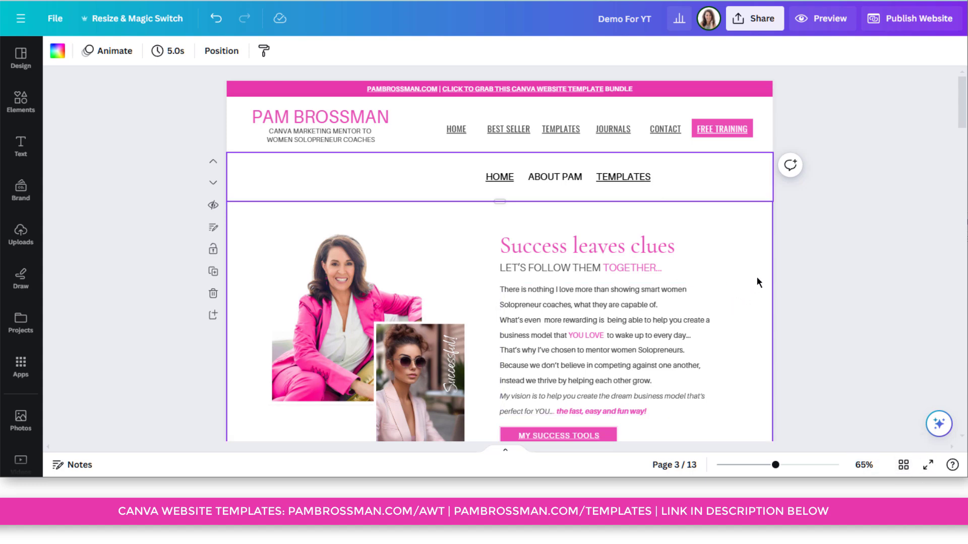
# Examine the page titles in the grid overview, including those of pages 4 and 11, and return to the website's header
pyautogui.scroll(-5, 757, 277)
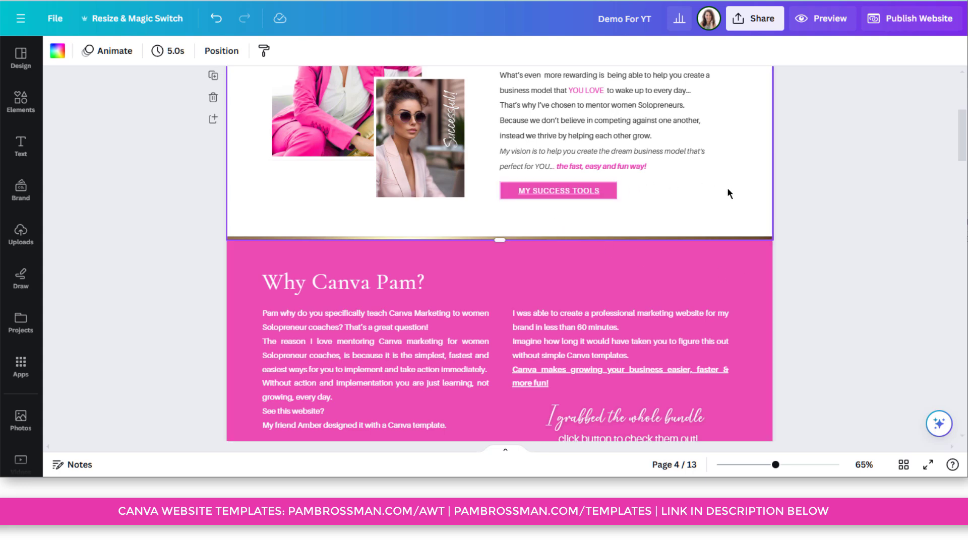
pyautogui.click(901, 467)
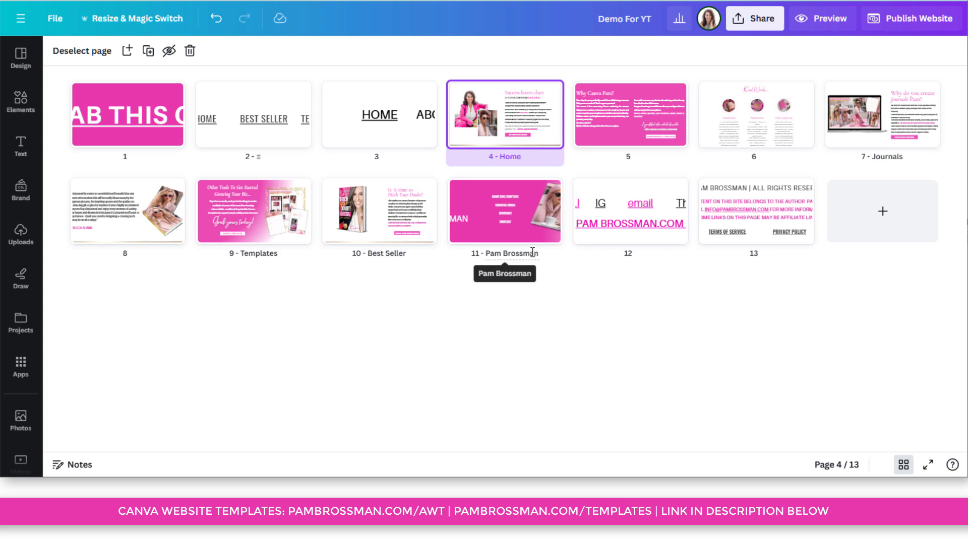
pyautogui.click(500, 253)
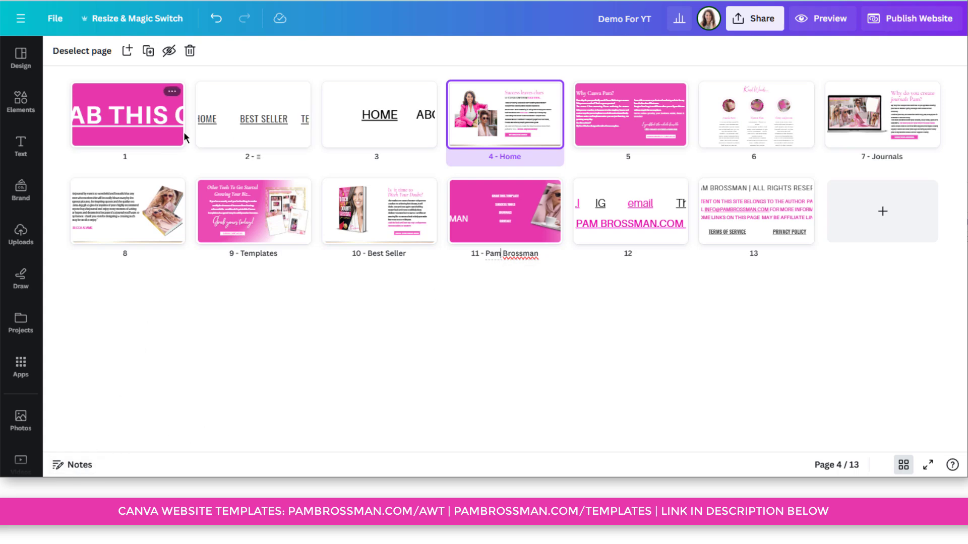
pyautogui.click(242, 132)
pyautogui.doubleClick(376, 130)
pyautogui.click(241, 328)
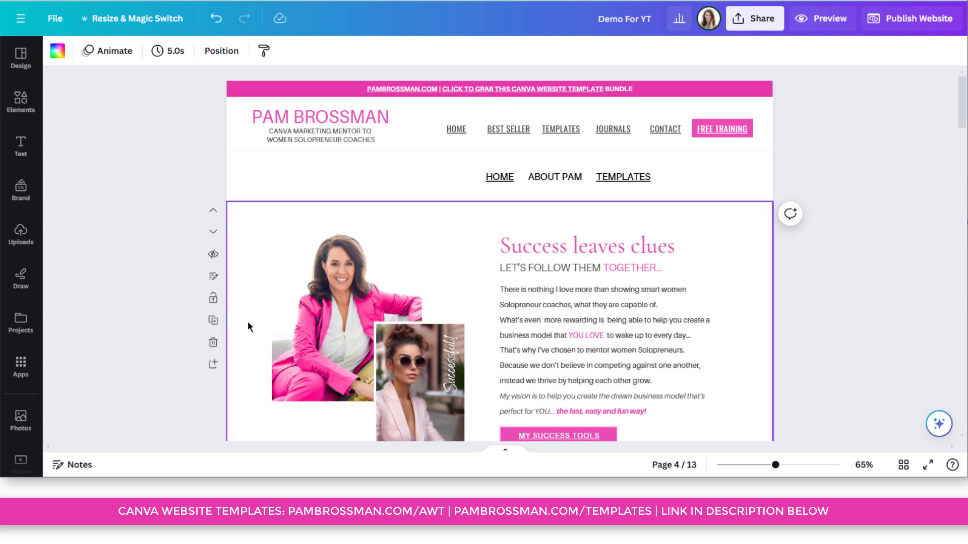
# Check where the titles of pages 2, 3 and 4 can be edited, in their notes and in the grid overview
pyautogui.click(74, 464)
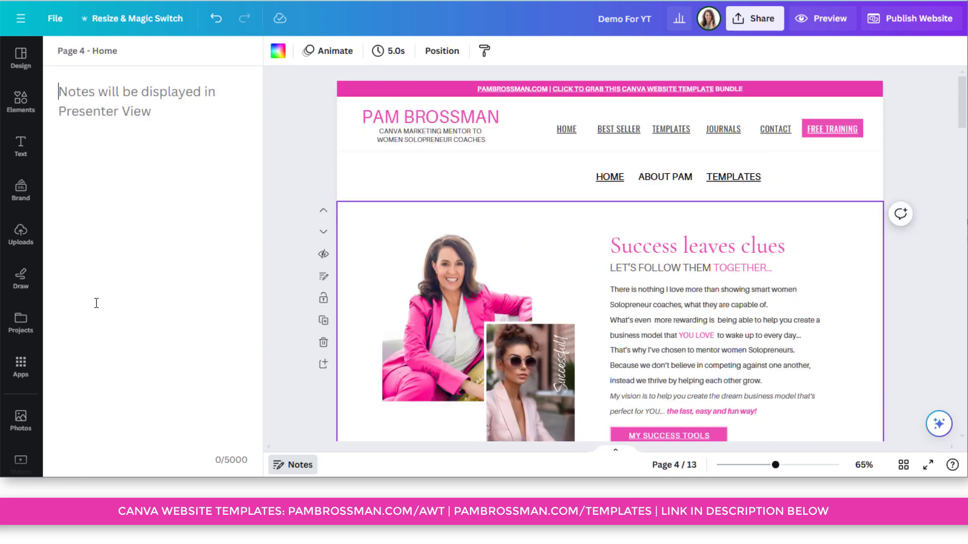
pyautogui.moveTo(93, 50); pyautogui.dragTo(139, 53)
pyautogui.click(904, 466)
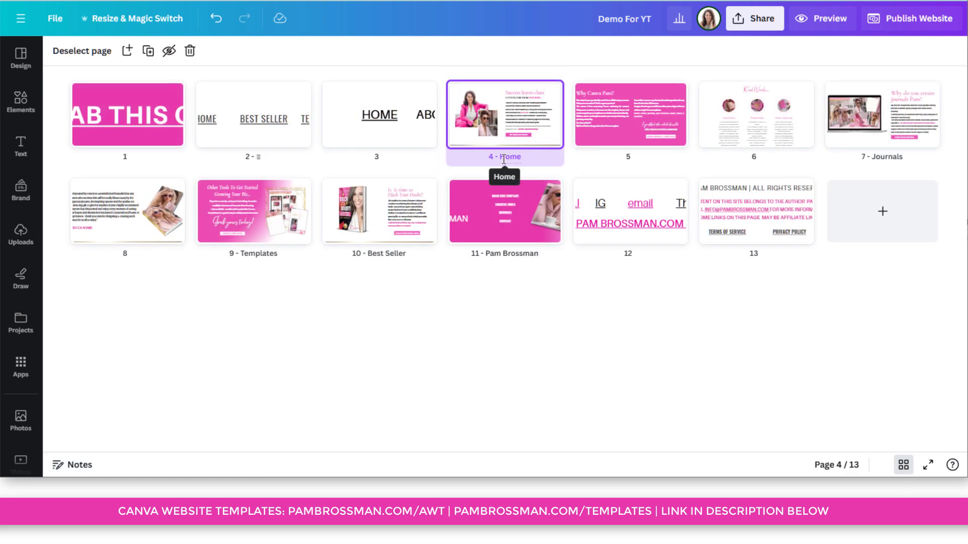
pyautogui.click(504, 159)
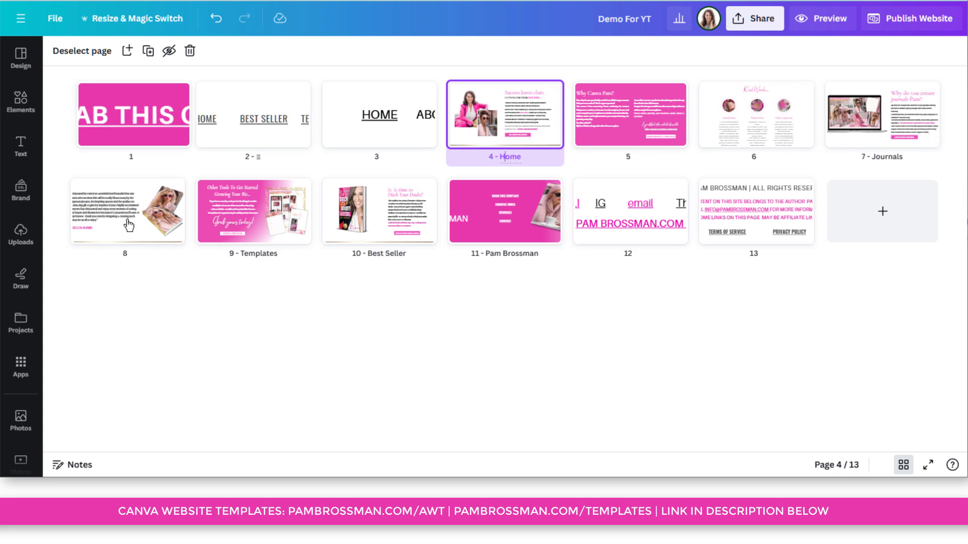
pyautogui.doubleClick(270, 101)
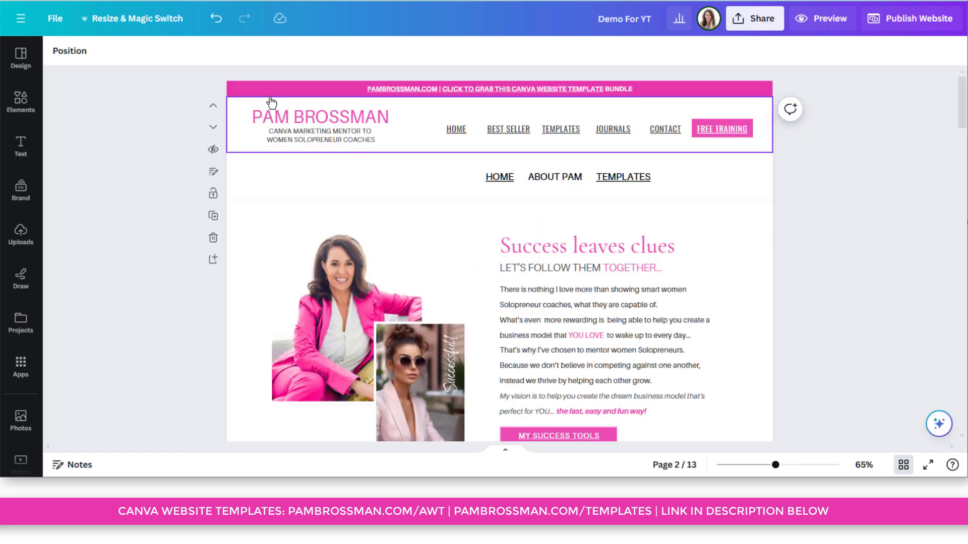
pyautogui.click(399, 220)
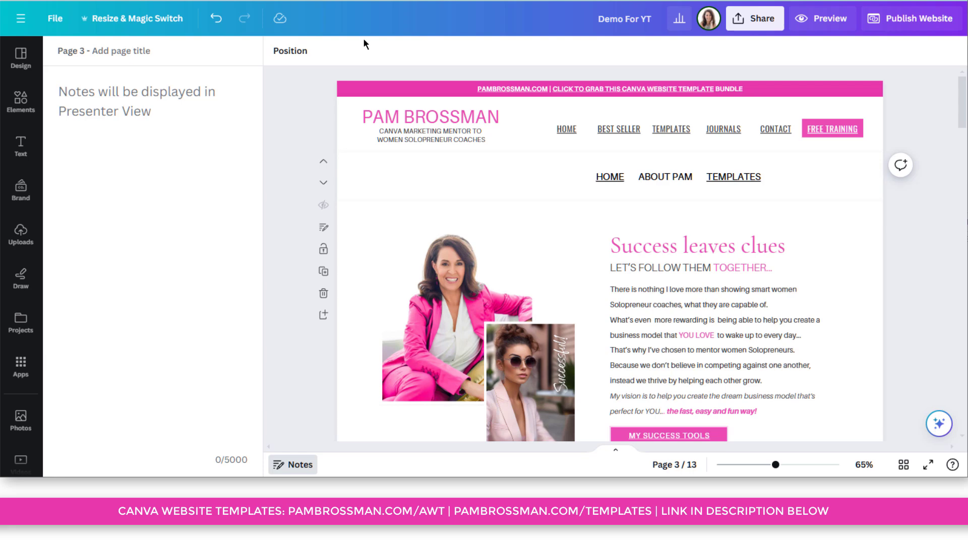
pyautogui.click(524, 126)
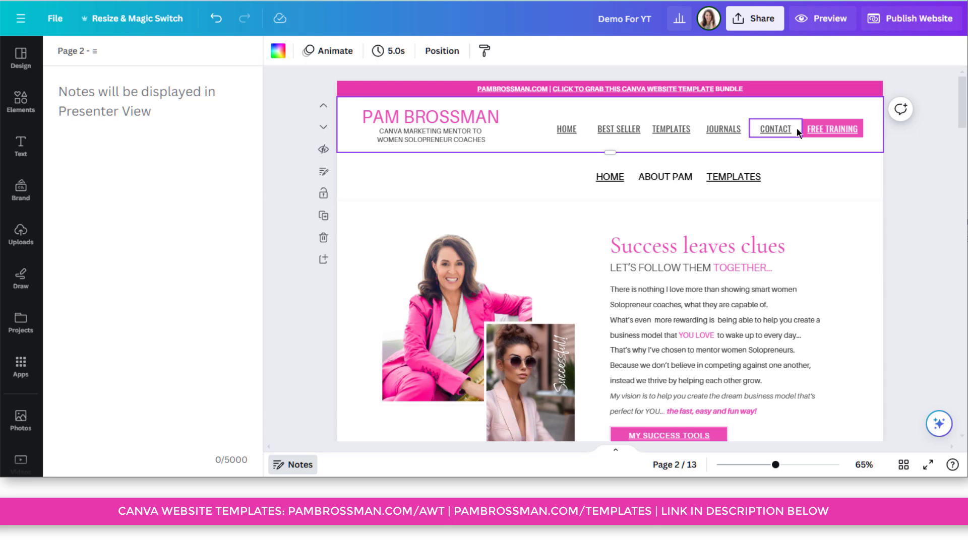
pyautogui.click(282, 466)
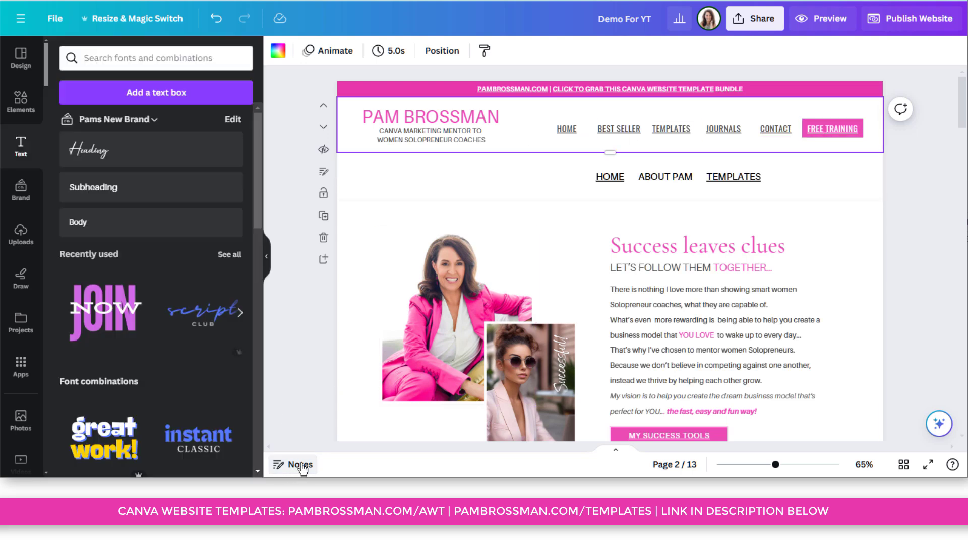
pyautogui.click(903, 465)
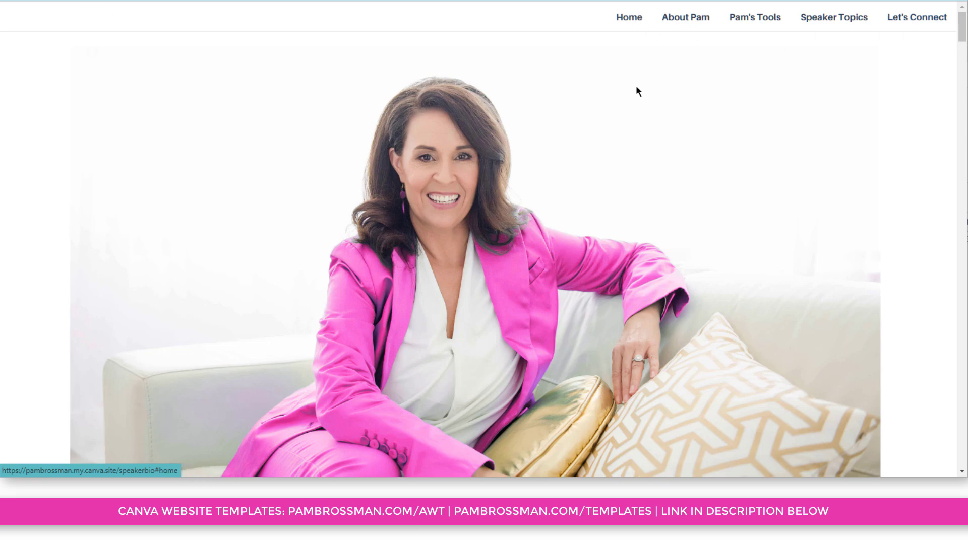
# Switch to the published speaker bio site, scroll through it and test the About Pam, Pam's Tools, Speaker Topics and Home menu links
pyautogui.scroll(-20, 636, 127)
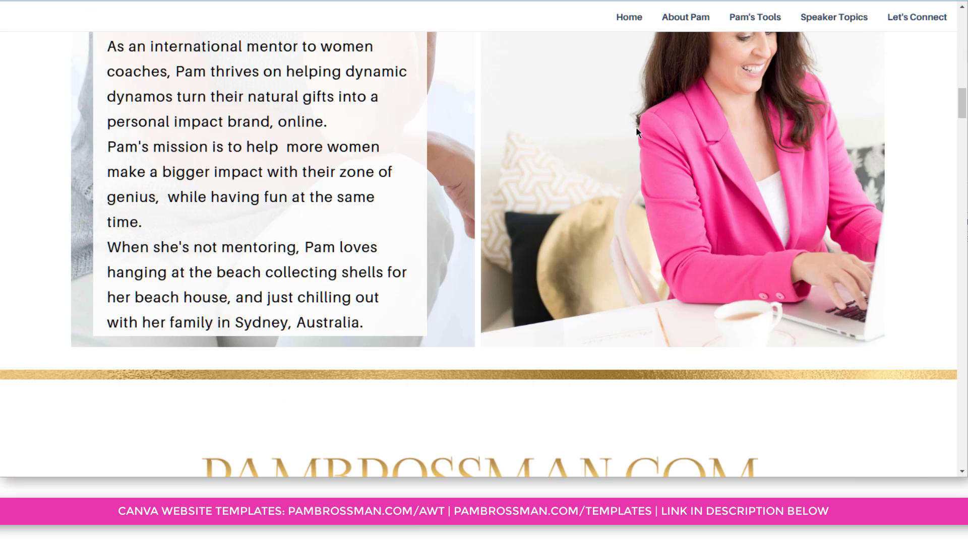
pyautogui.scroll(-6, 636, 126)
pyautogui.scroll(18, 640, 201)
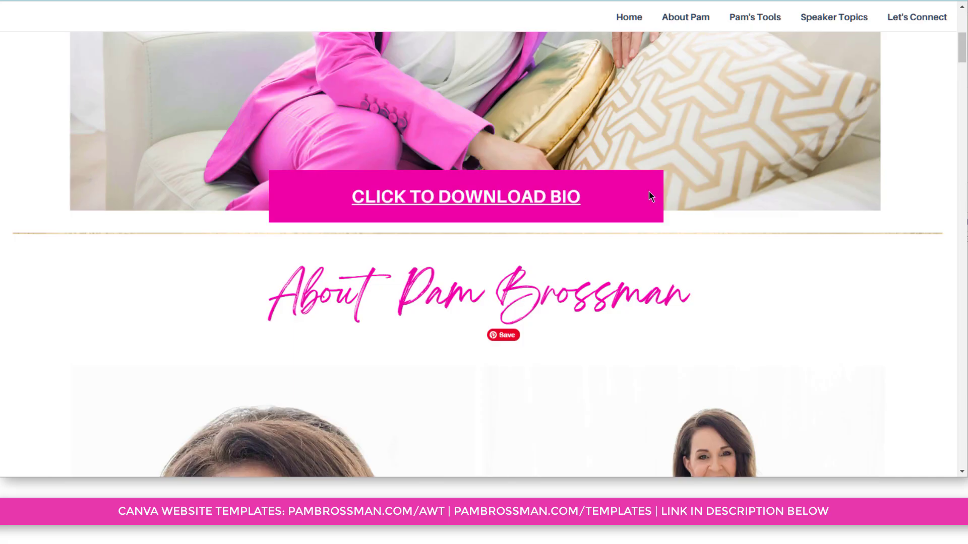
pyautogui.scroll(5, 650, 195)
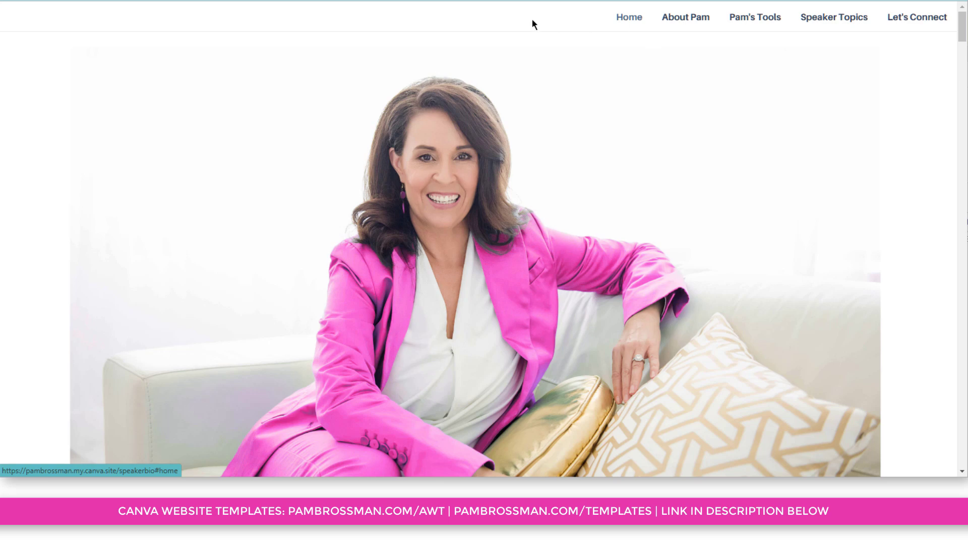
pyautogui.click(669, 20)
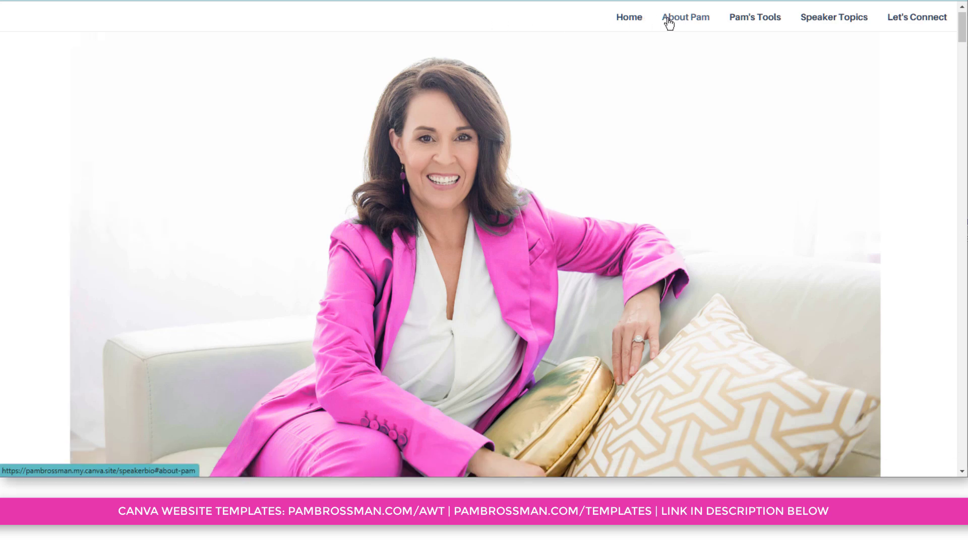
pyautogui.click(758, 28)
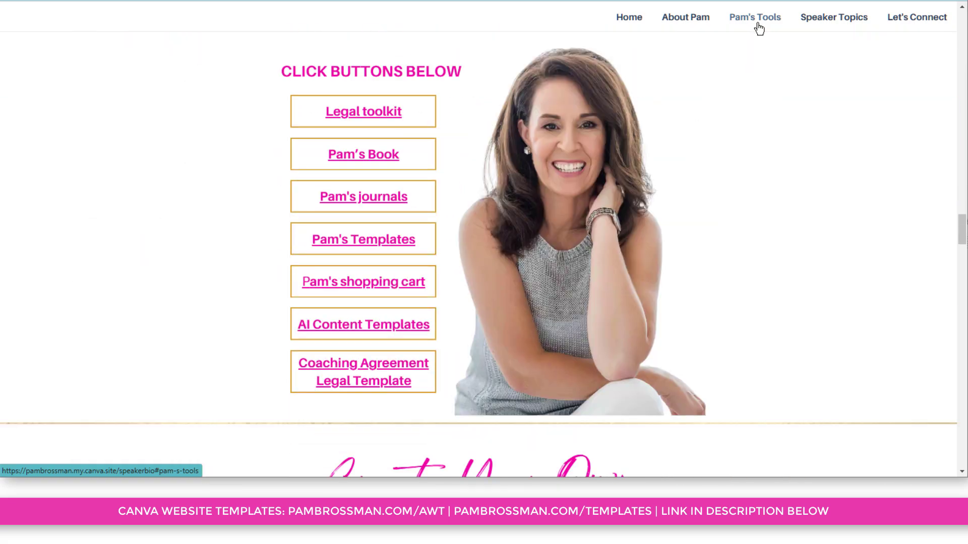
pyautogui.click(846, 29)
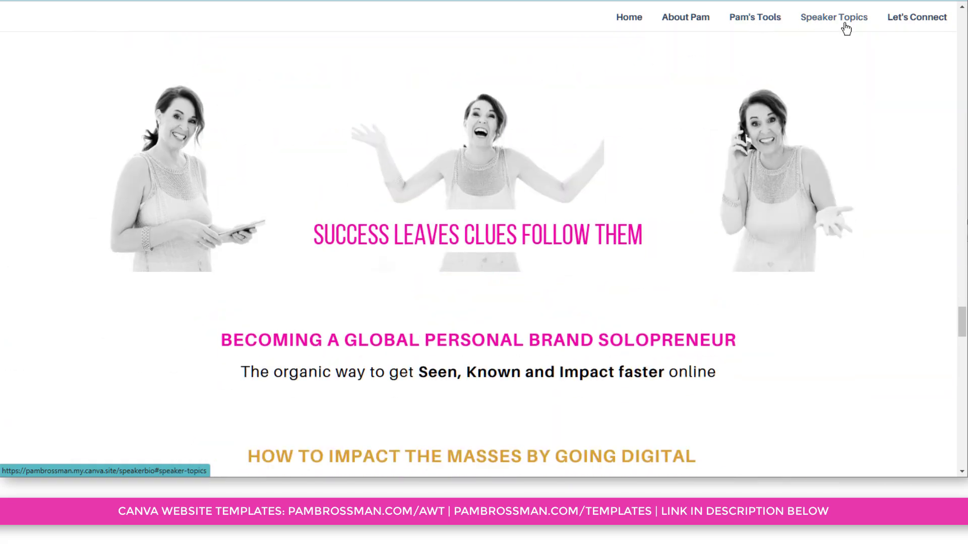
pyautogui.scroll(7, 783, 138)
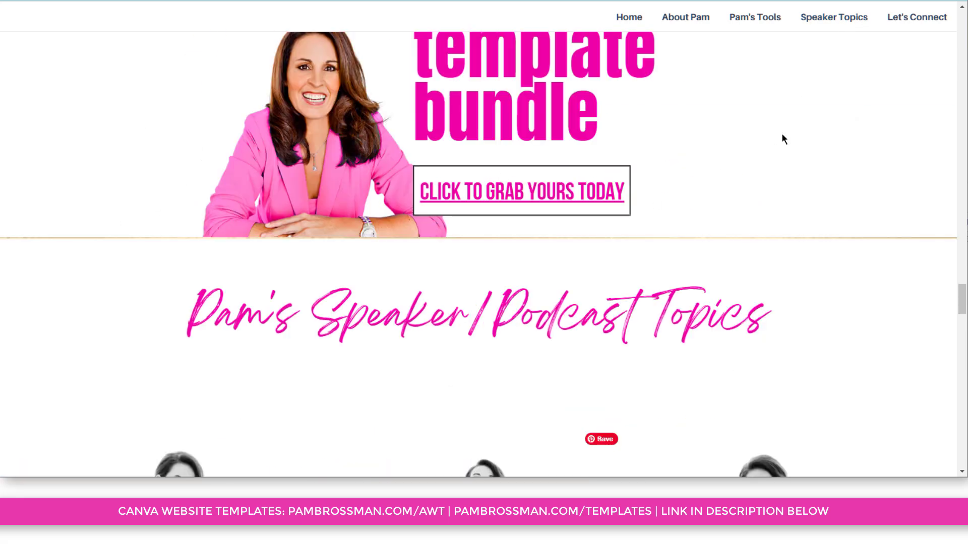
pyautogui.click(631, 19)
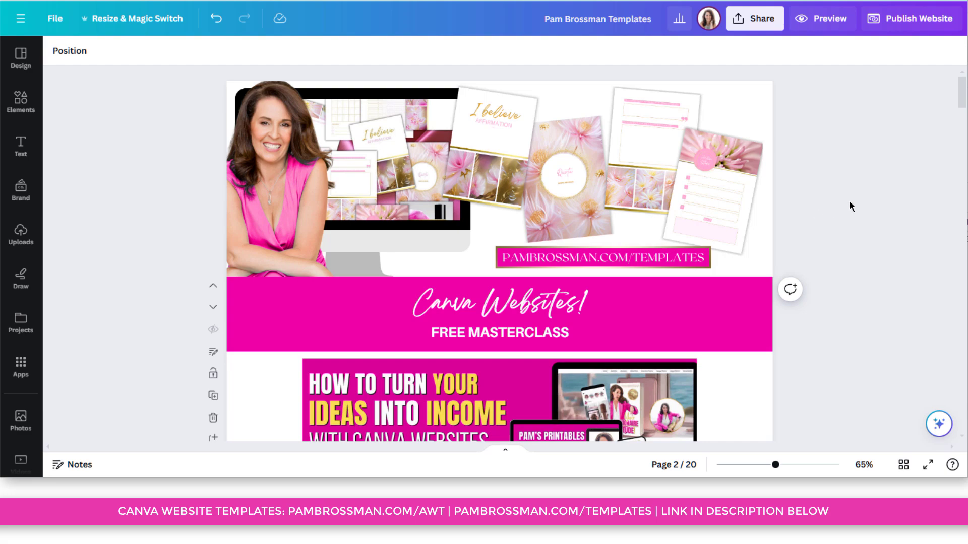
# Switch to the templates website design and review its sections and the page titles in the grid overview
pyautogui.scroll(-5, 653, 176)
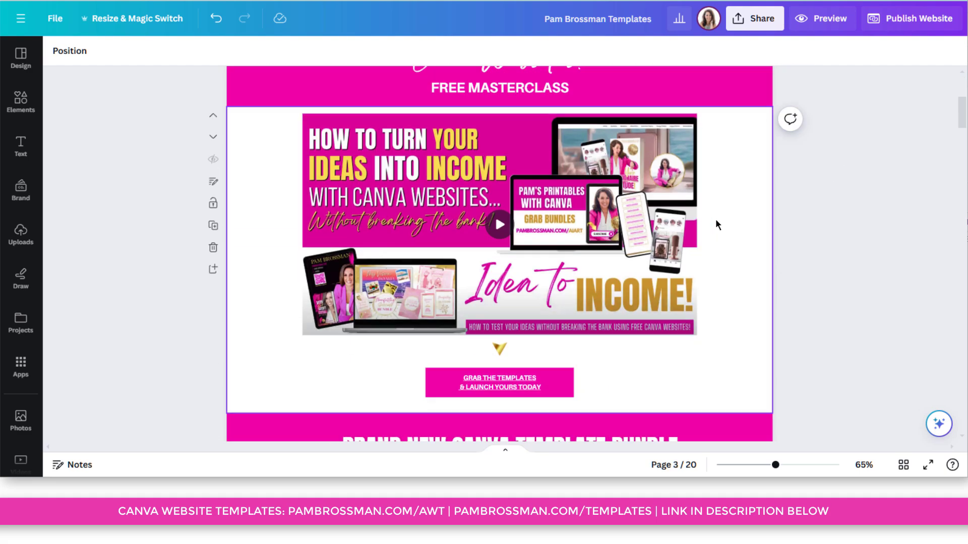
pyautogui.scroll(-10, 716, 220)
pyautogui.scroll(-15, 716, 221)
pyautogui.scroll(20, 716, 220)
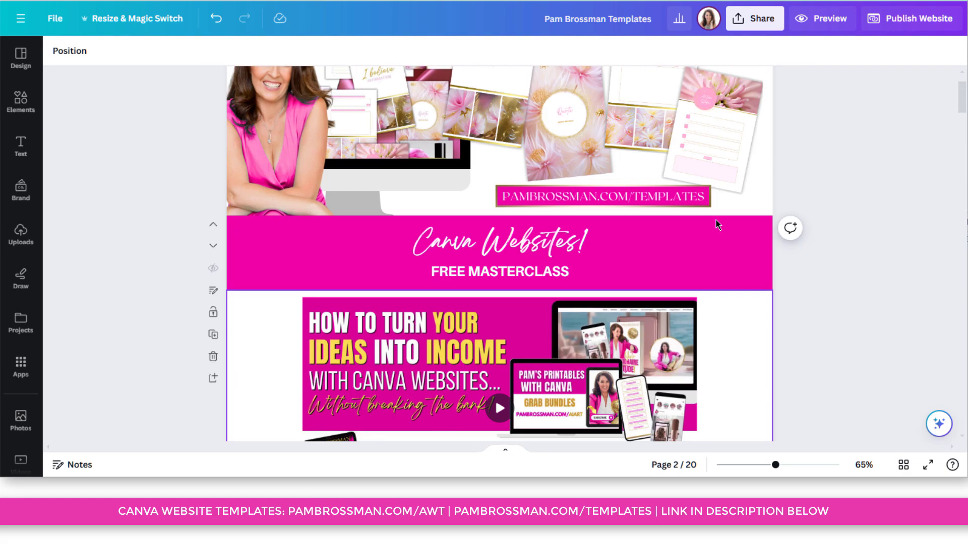
pyautogui.scroll(1, 716, 219)
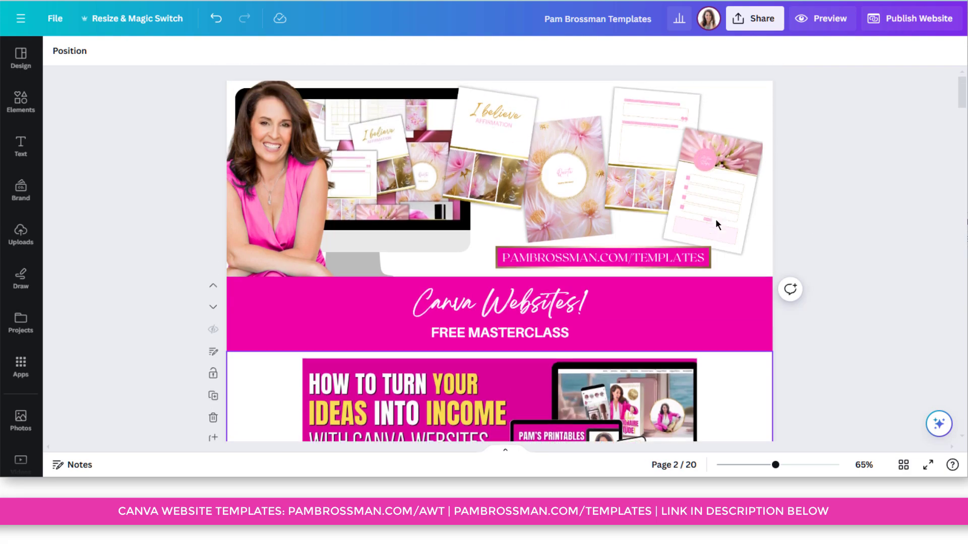
pyautogui.click(903, 465)
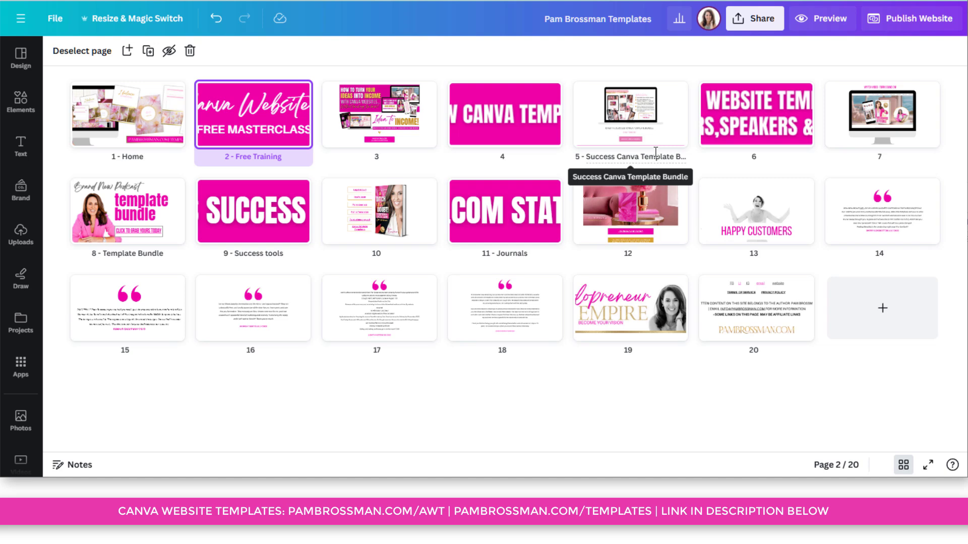
# Preview the templates website in its desktop view and review its sections down to the customer testimonials
pyautogui.click(822, 22)
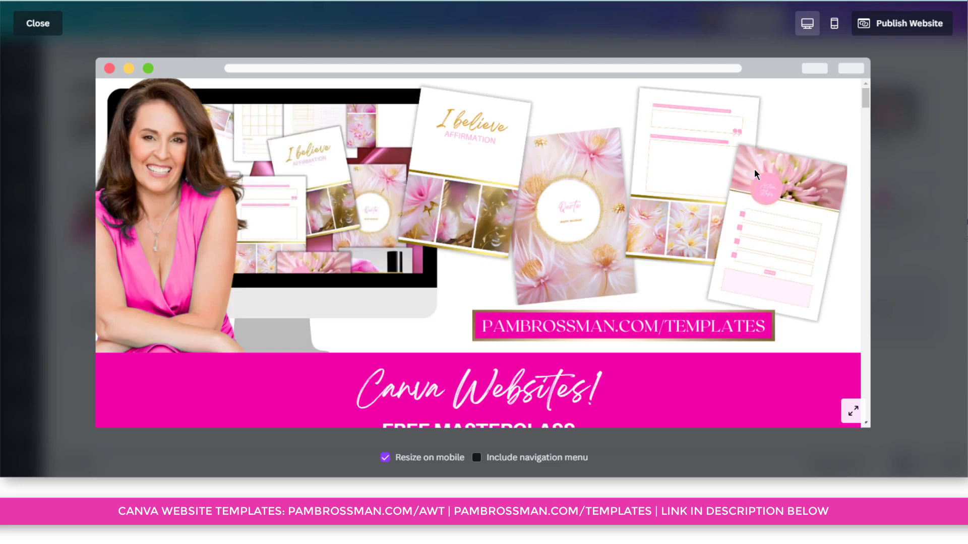
pyautogui.scroll(-15, 754, 168)
pyautogui.scroll(-15, 754, 174)
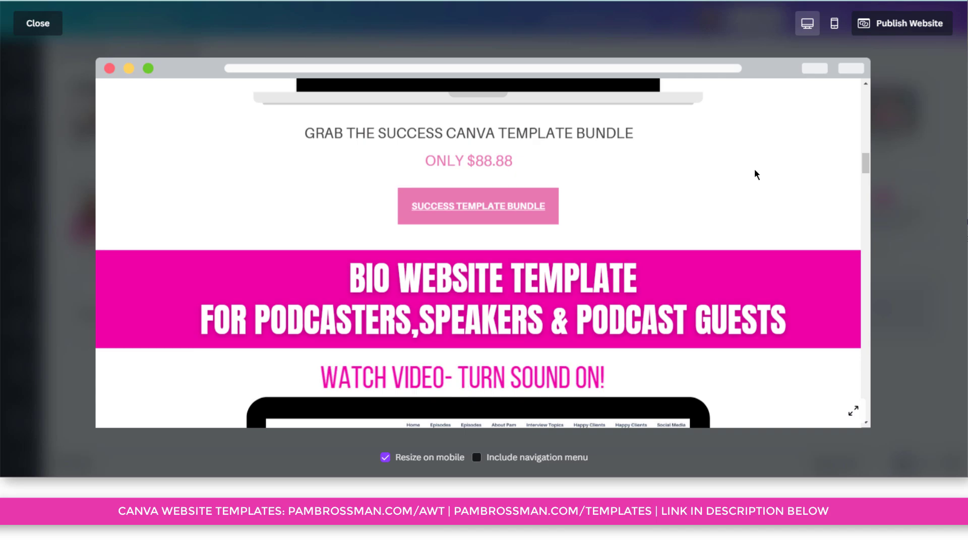
pyautogui.scroll(-15, 754, 173)
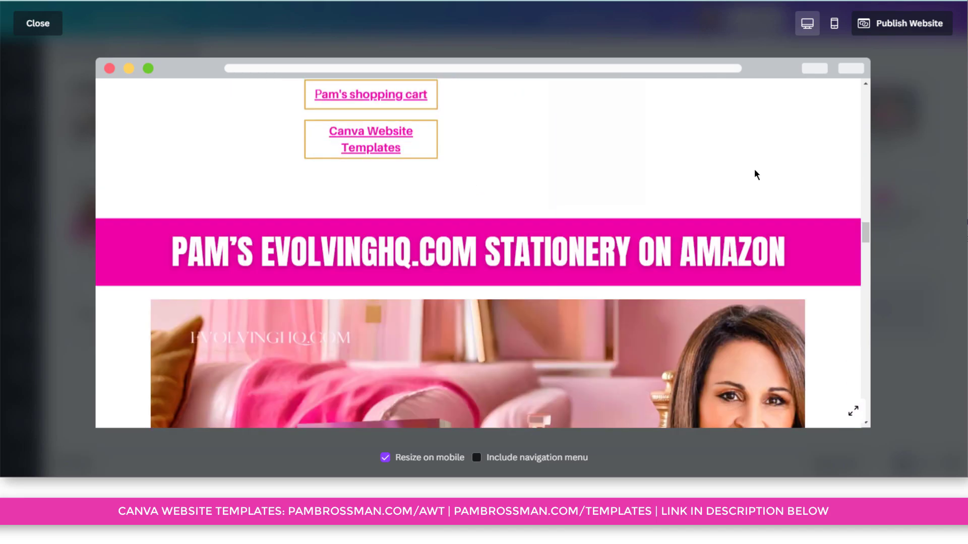
pyautogui.scroll(-1, 754, 171)
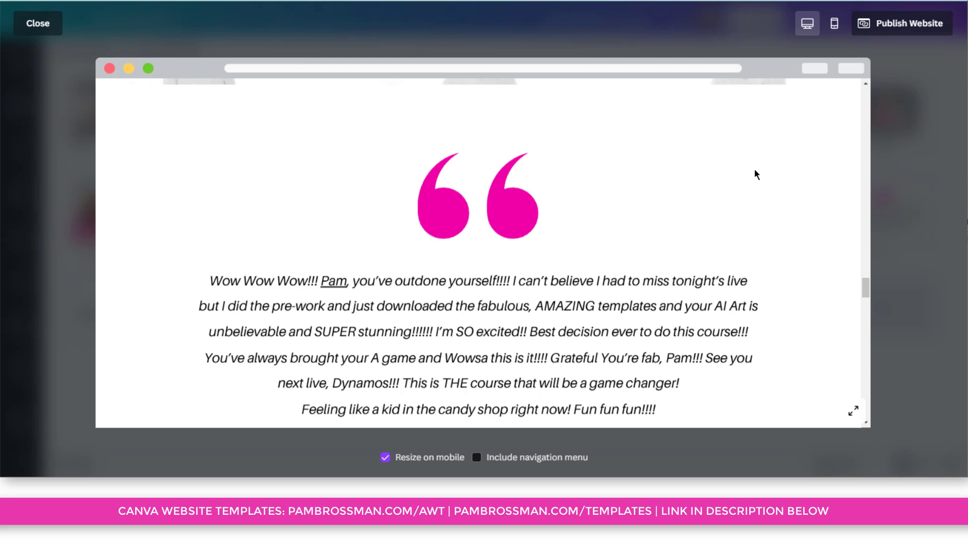
# In the website's publish settings, set the gold monogram logo from Pams New Brand as the browser tab icon
pyautogui.click(914, 28)
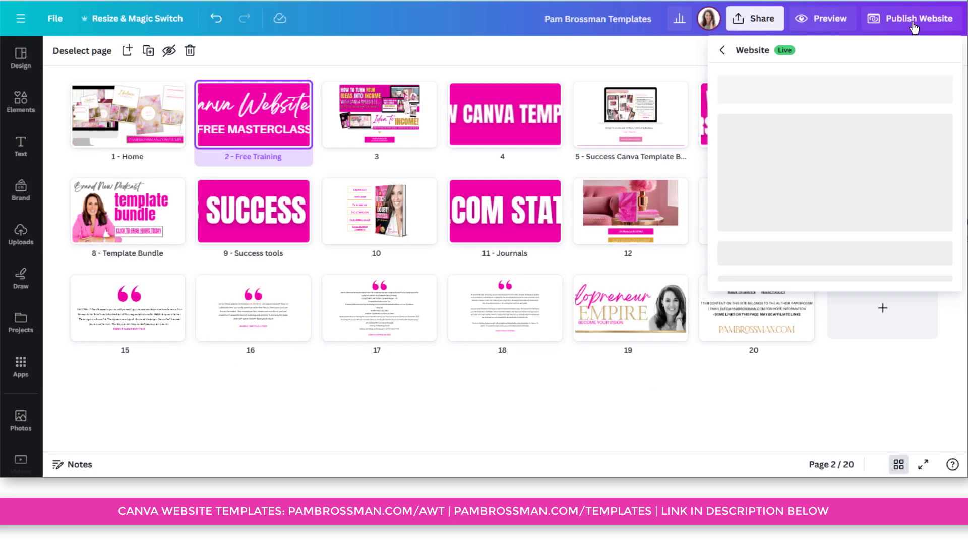
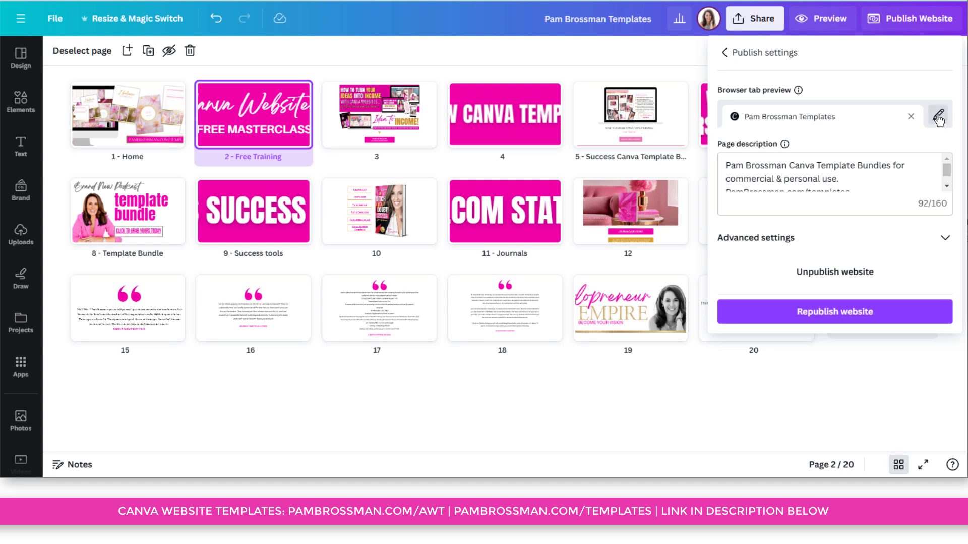
pyautogui.click(943, 117)
pyautogui.click(729, 117)
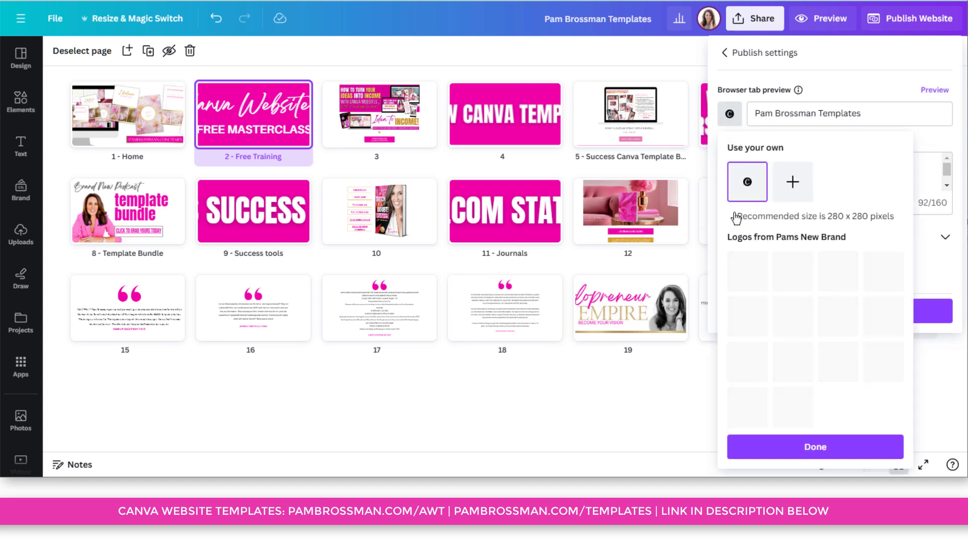
pyautogui.click(754, 418)
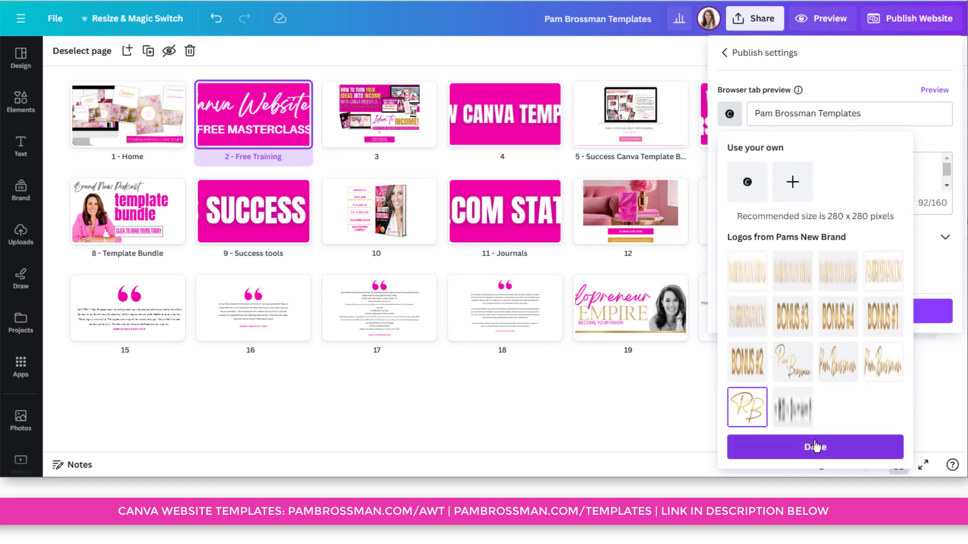
pyautogui.click(815, 447)
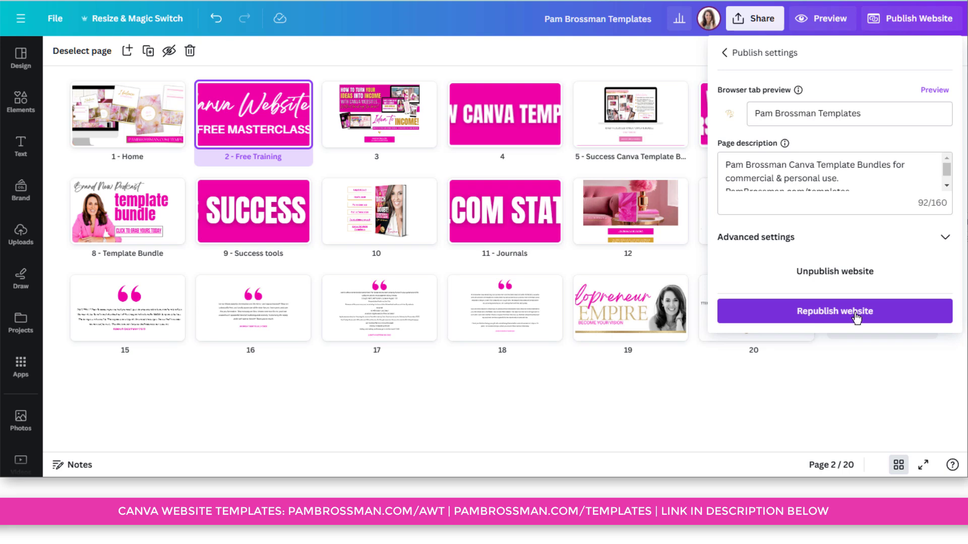
# Enable the link preview in the advanced publish settings, check its thumbnail and republish the website
pyautogui.click(939, 240)
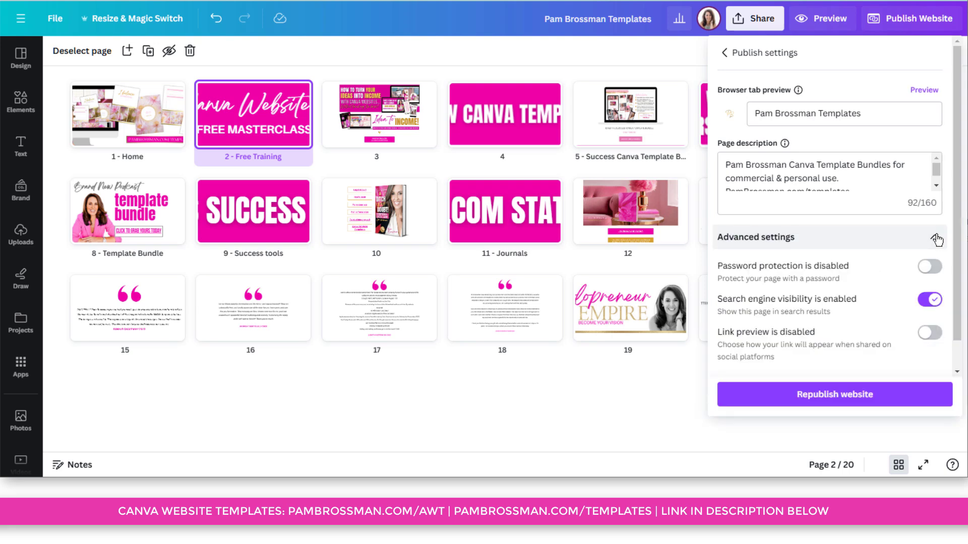
pyautogui.click(927, 334)
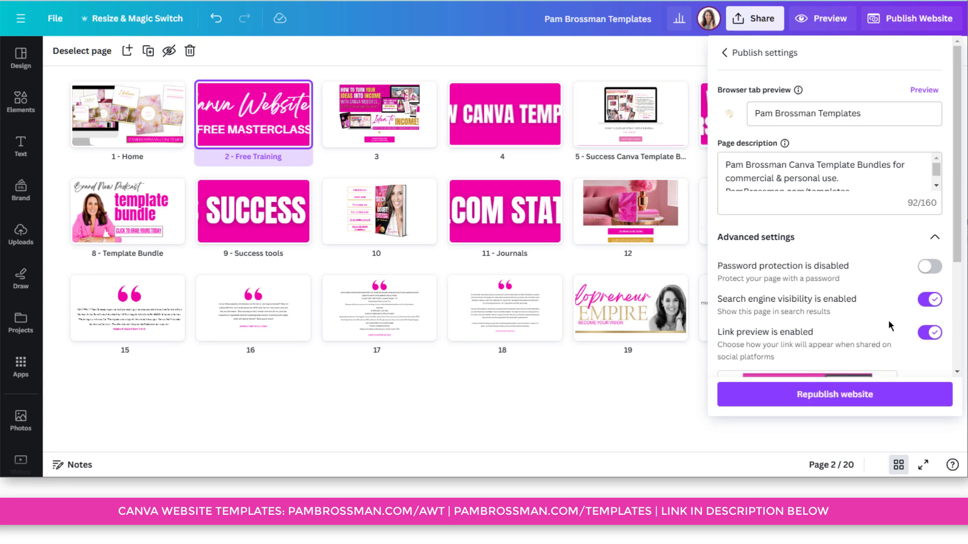
pyautogui.scroll(-4, 883, 320)
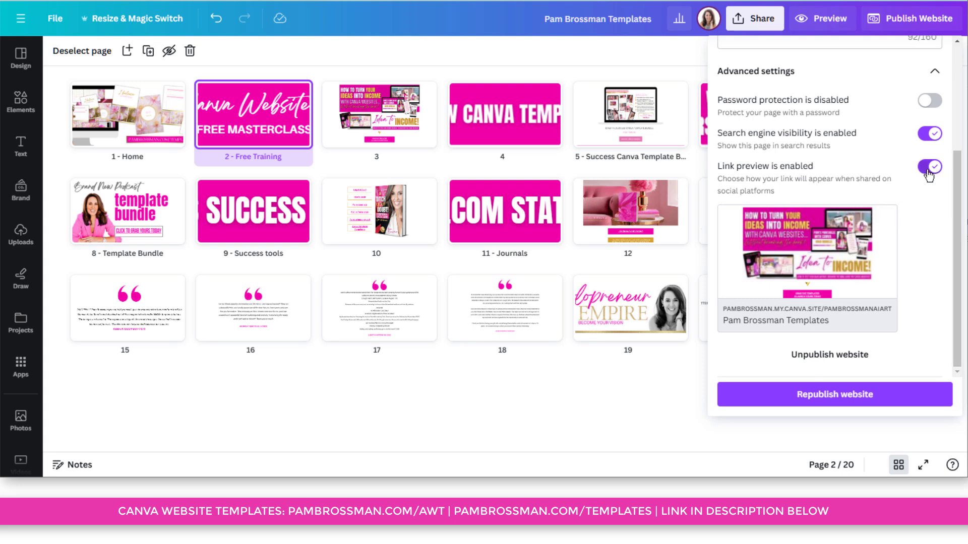
pyautogui.moveTo(896, 233)
pyautogui.click(838, 397)
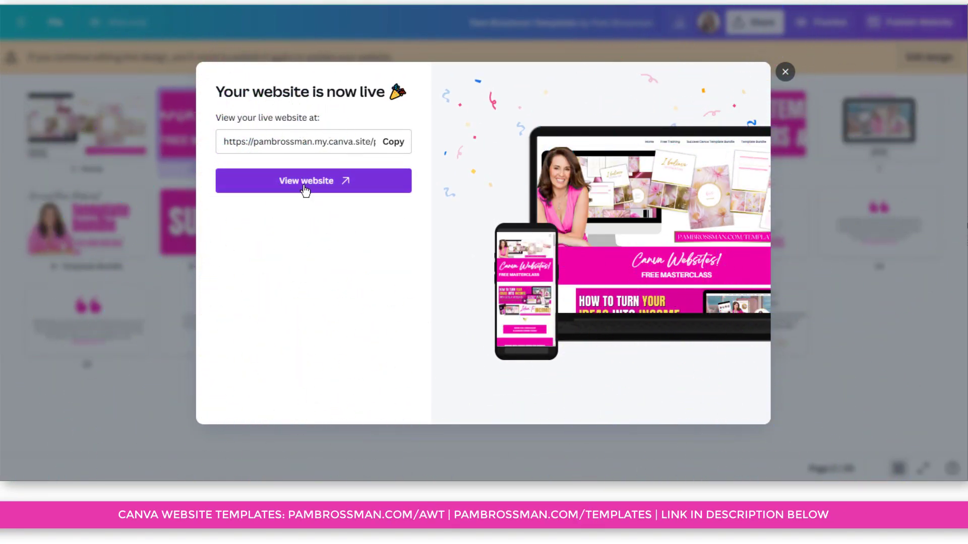
# View the live website and test the Journals, Home and Free Training links of its navigation menu
pyautogui.click(305, 188)
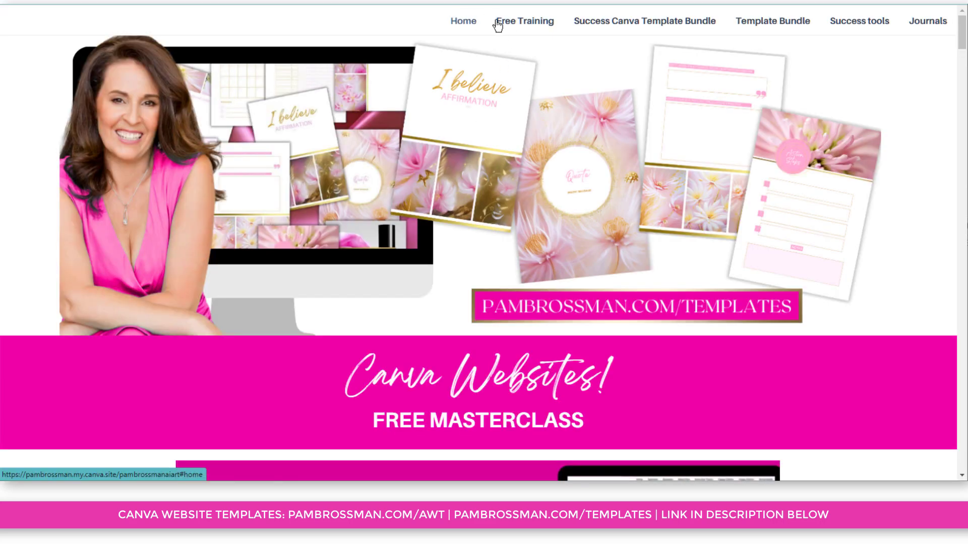
pyautogui.click(922, 26)
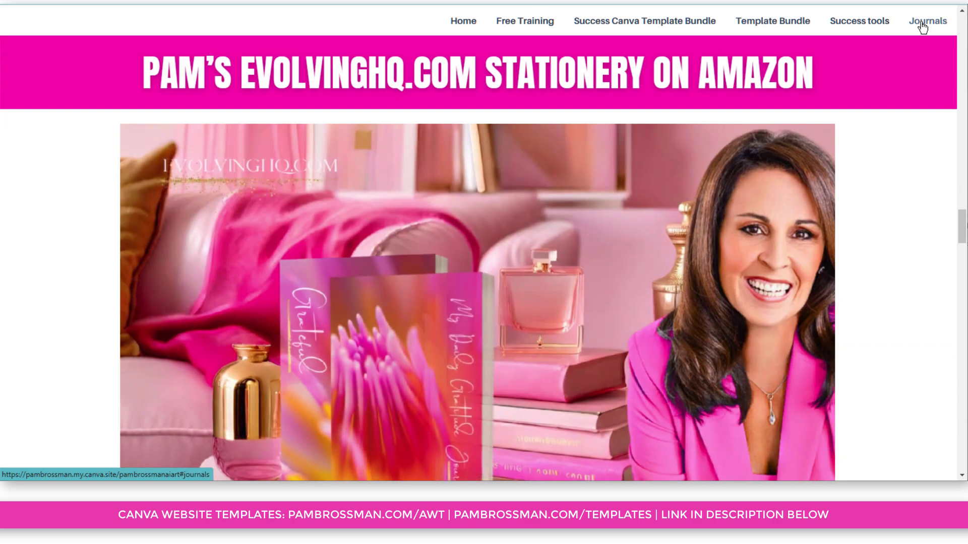
pyautogui.click(465, 24)
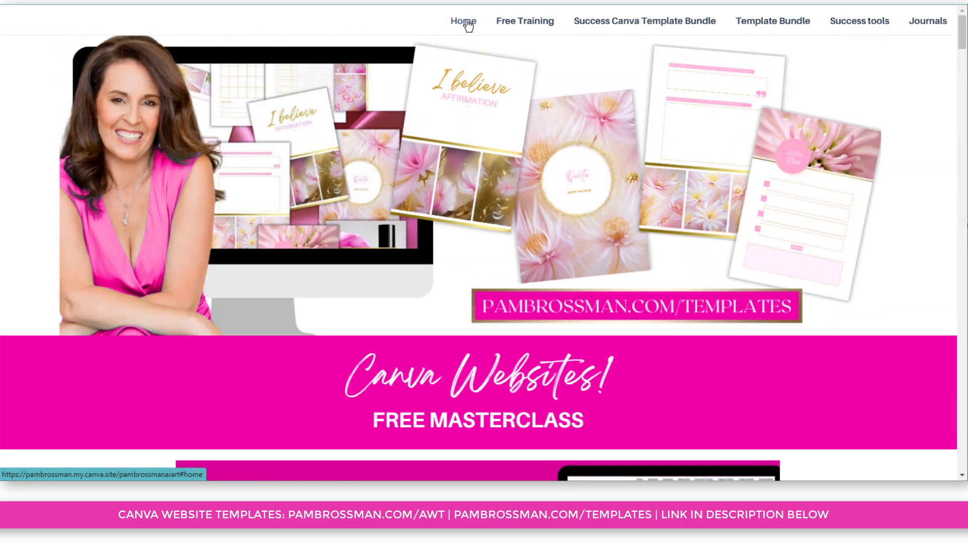
pyautogui.click(533, 23)
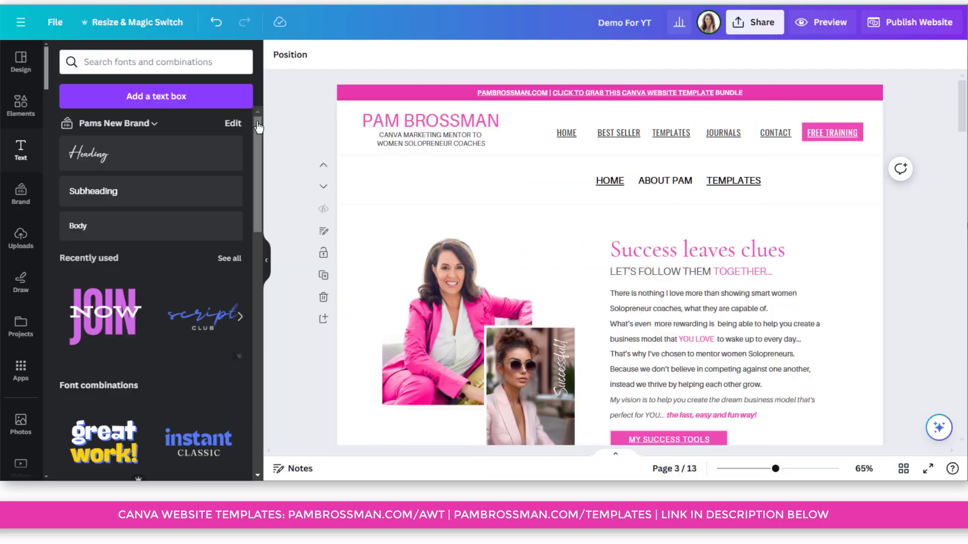
# Review the HOME, ABOUT PAM and TEMPLATES text menu on page 3 of the Demo For YT design and show all pages in the grid overview
pyautogui.click(497, 192)
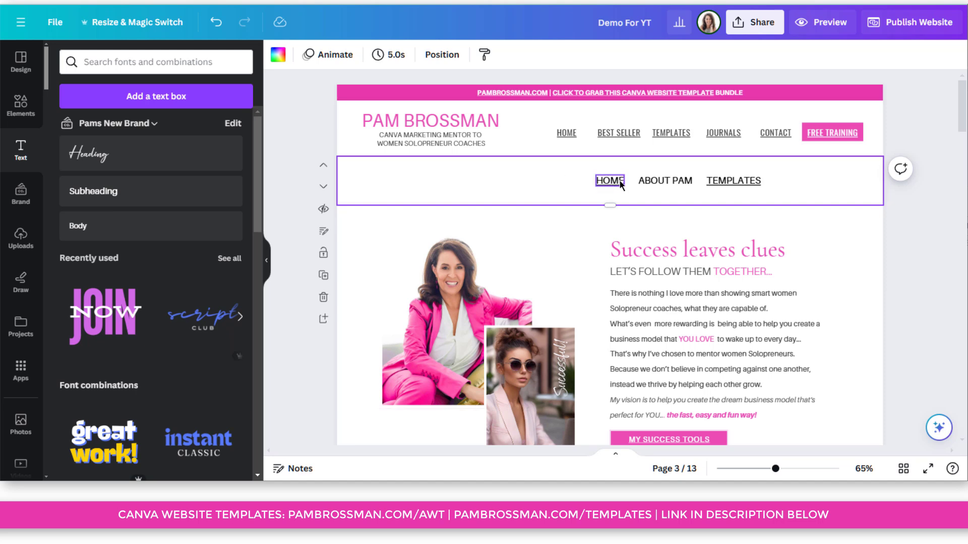
pyautogui.scroll(-7, 506, 257)
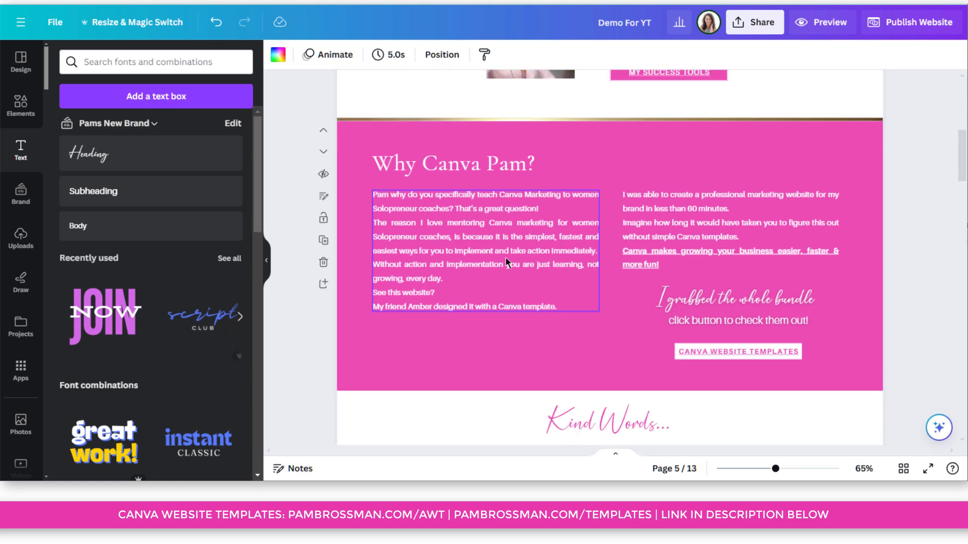
pyautogui.scroll(6, 506, 258)
pyautogui.scroll(1, 506, 258)
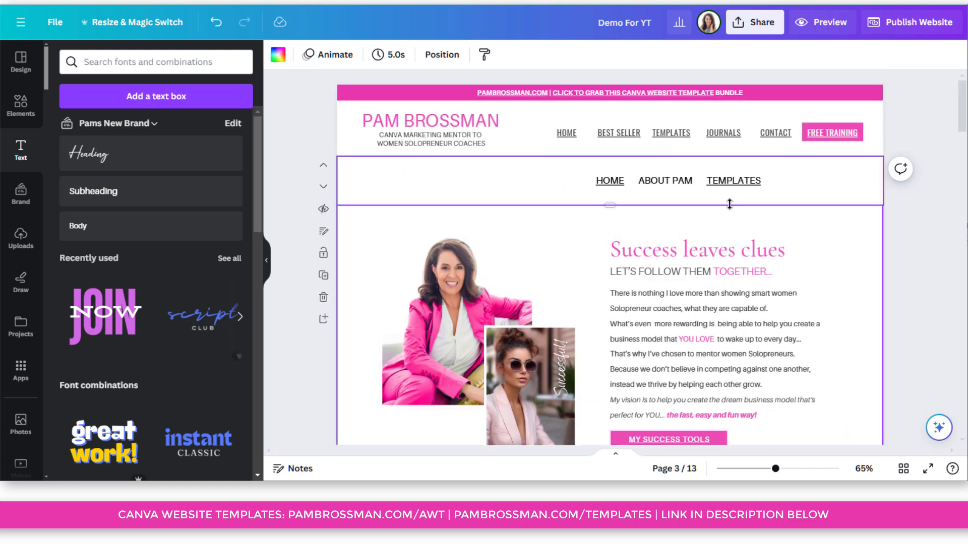
pyautogui.click(666, 181)
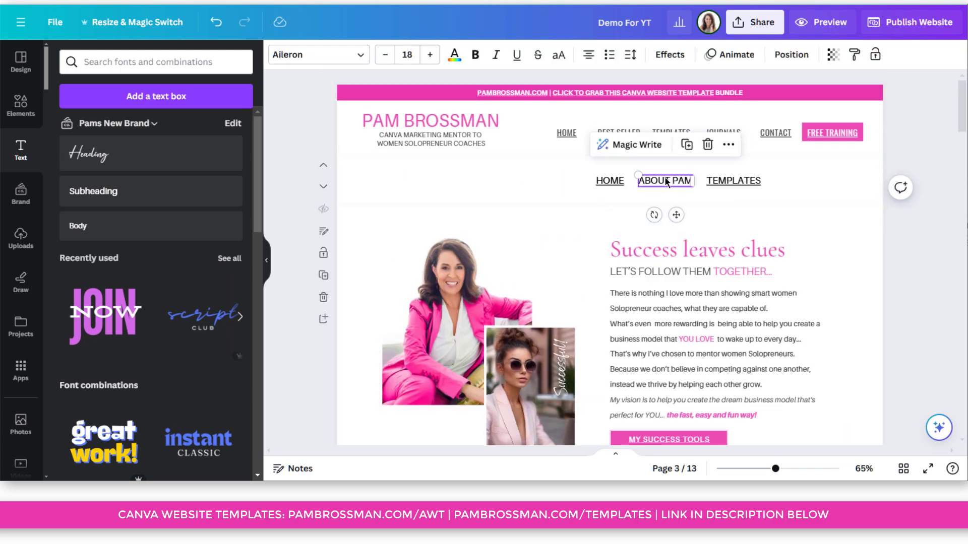
pyautogui.click(549, 181)
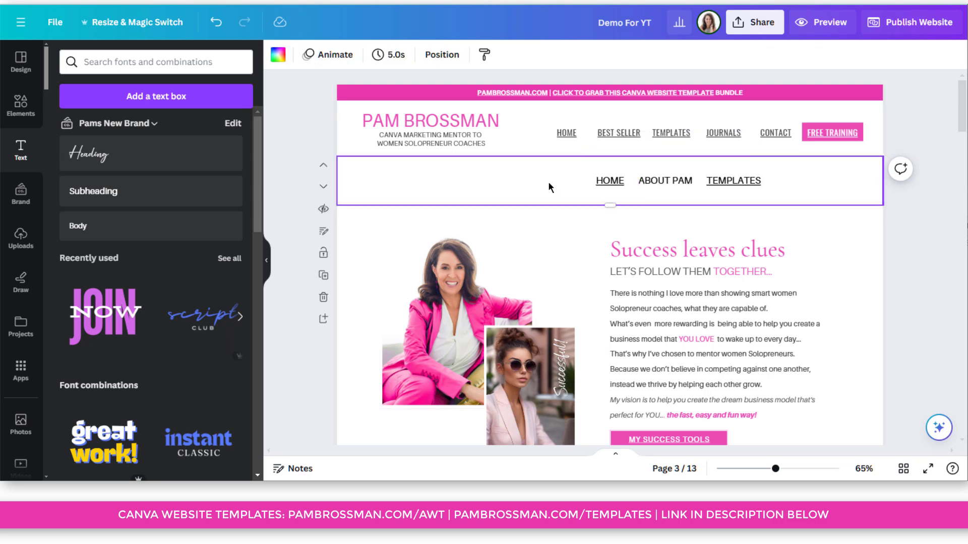
pyautogui.click(903, 469)
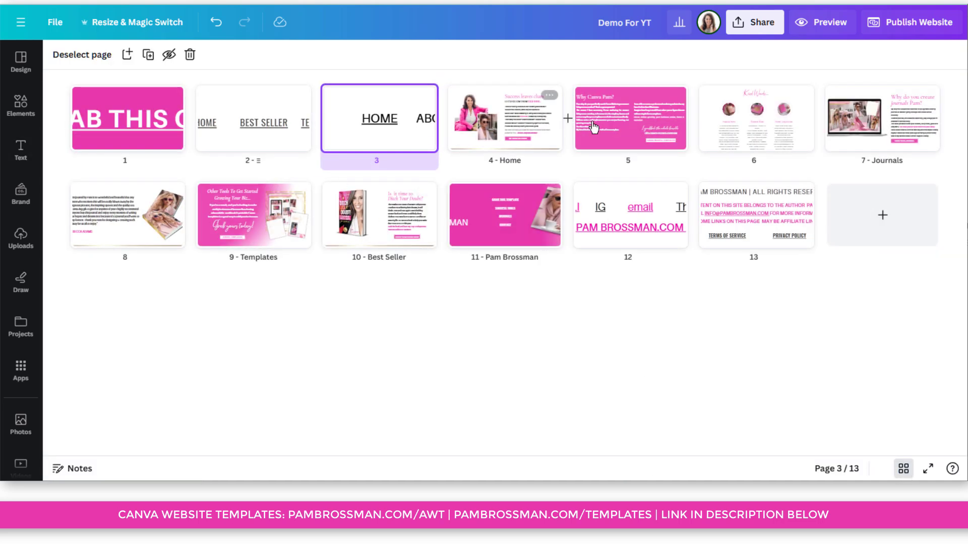